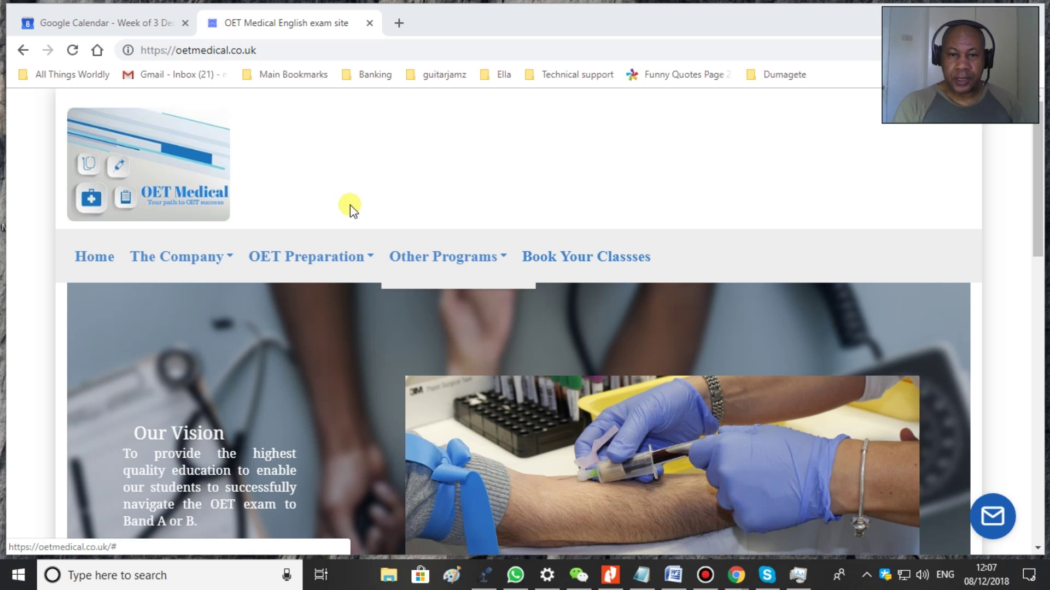
- Scroll the OET Medical homepage down and back up, then open the 'Book Your Classes' booking site
scroll(395, 192, "down", 4)
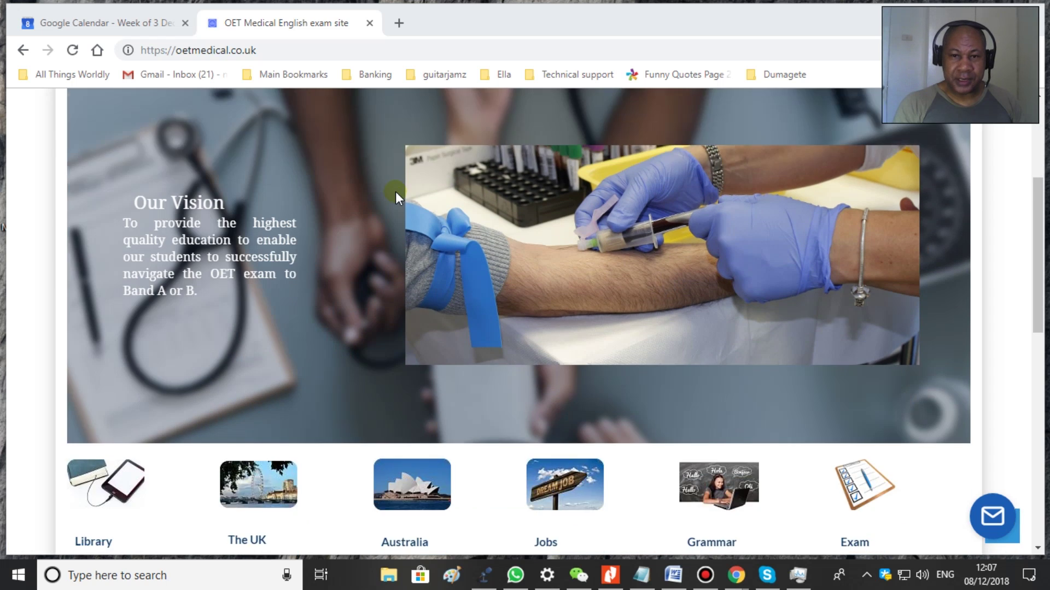
scroll(396, 192, "up", 4)
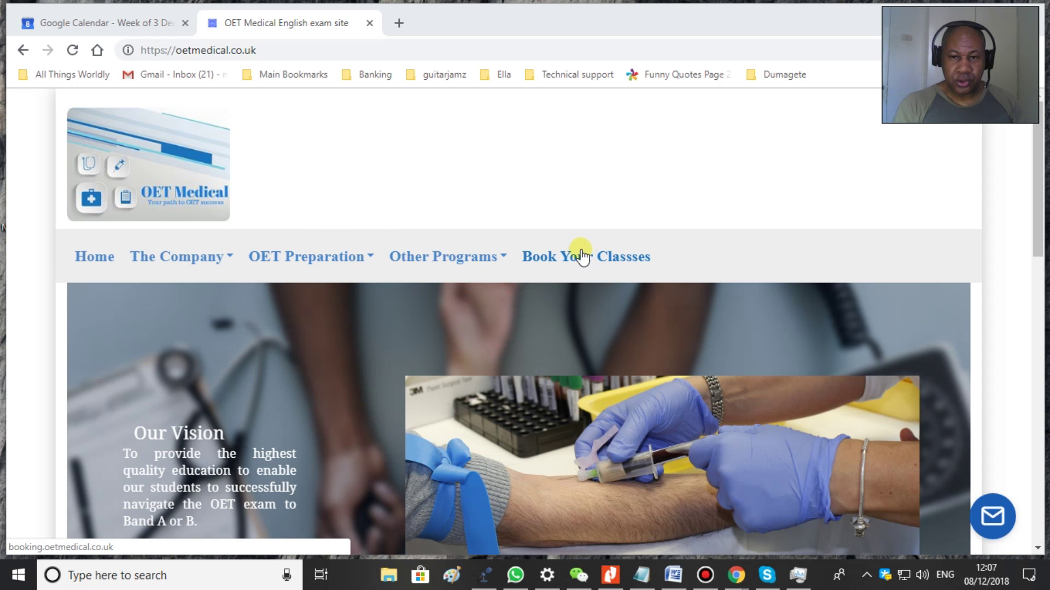
left_click(580, 262)
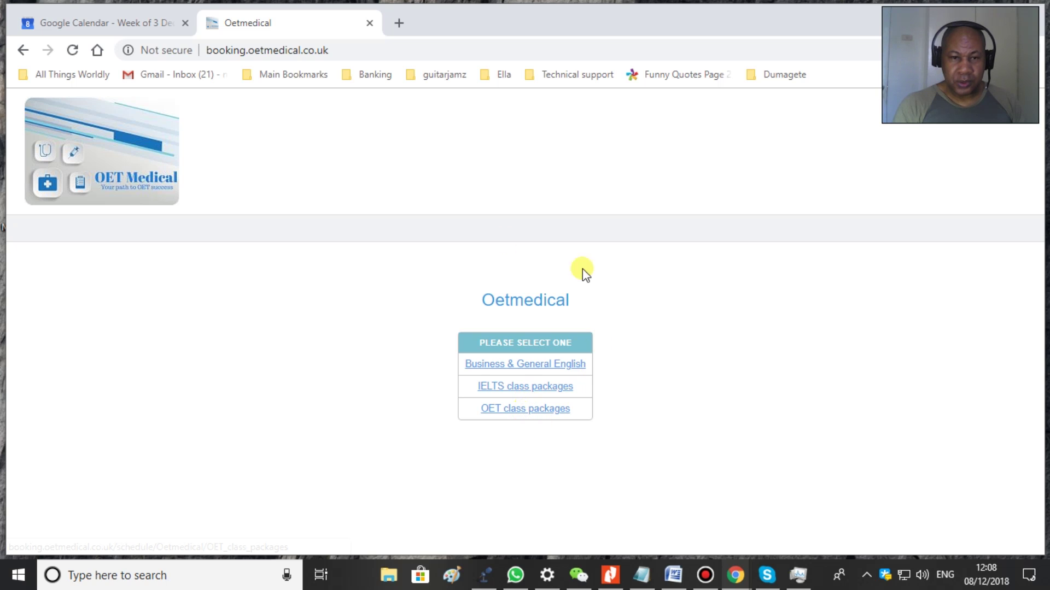
- Choose OET class packages and go to the student log-in form's e-mail field
left_click(529, 414)
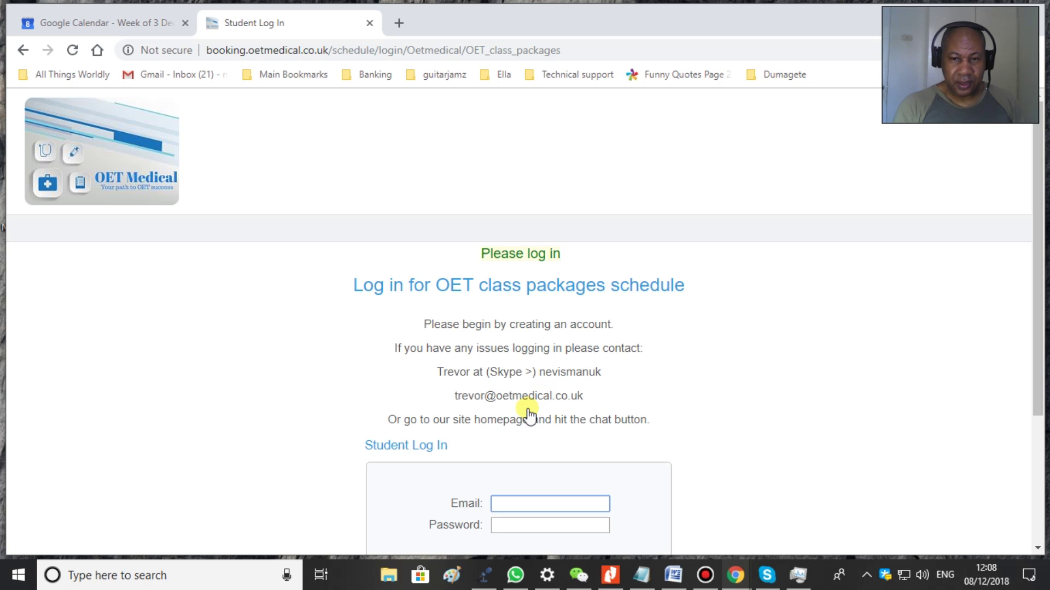
scroll(661, 369, "down", 1)
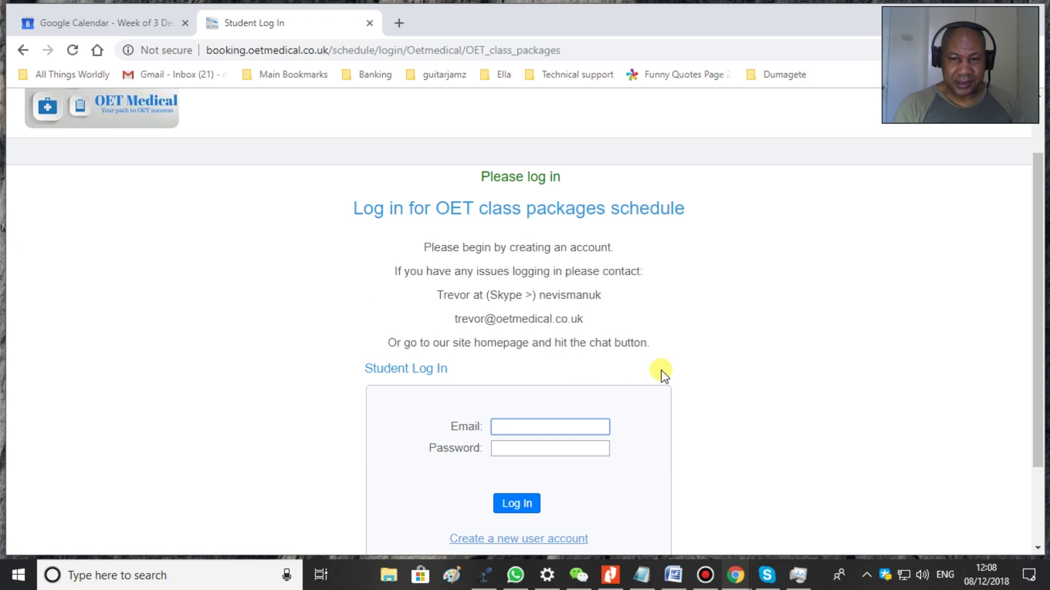
left_click(527, 427)
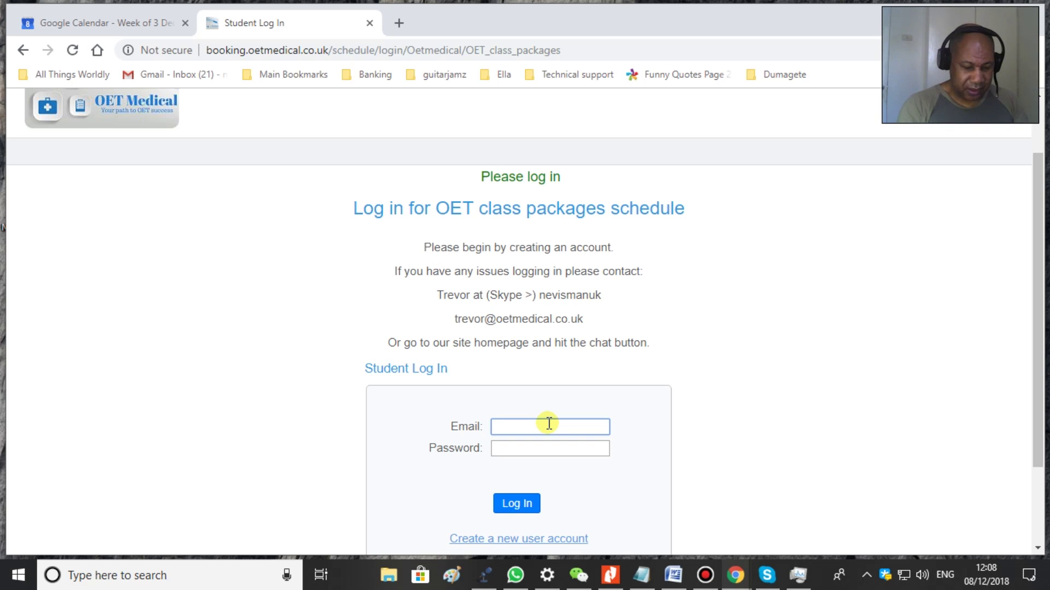
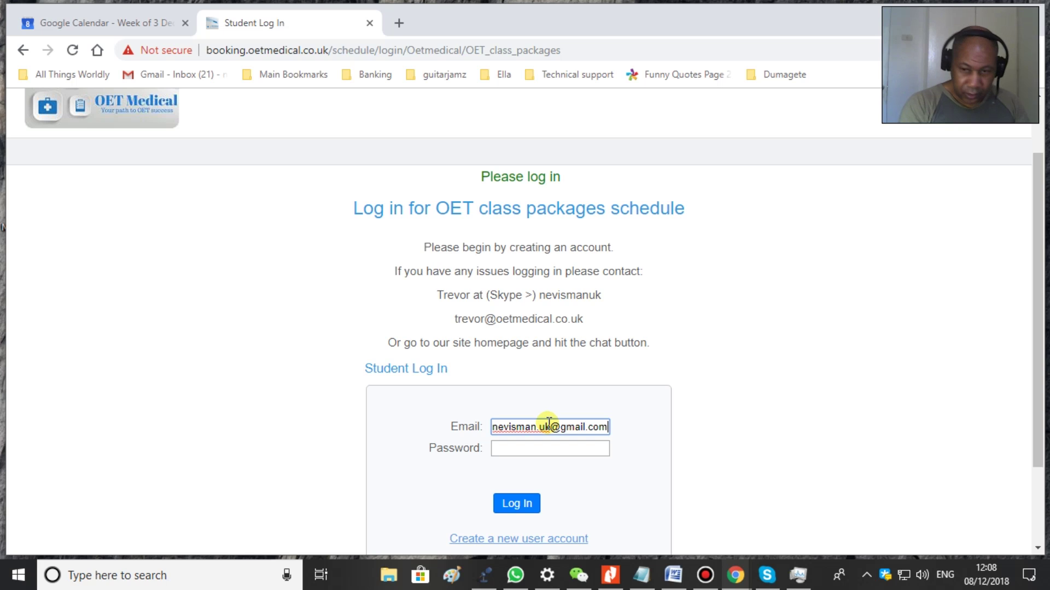
- Fill in the student log-in form with the user's e-mail address and password
left_click(528, 449)
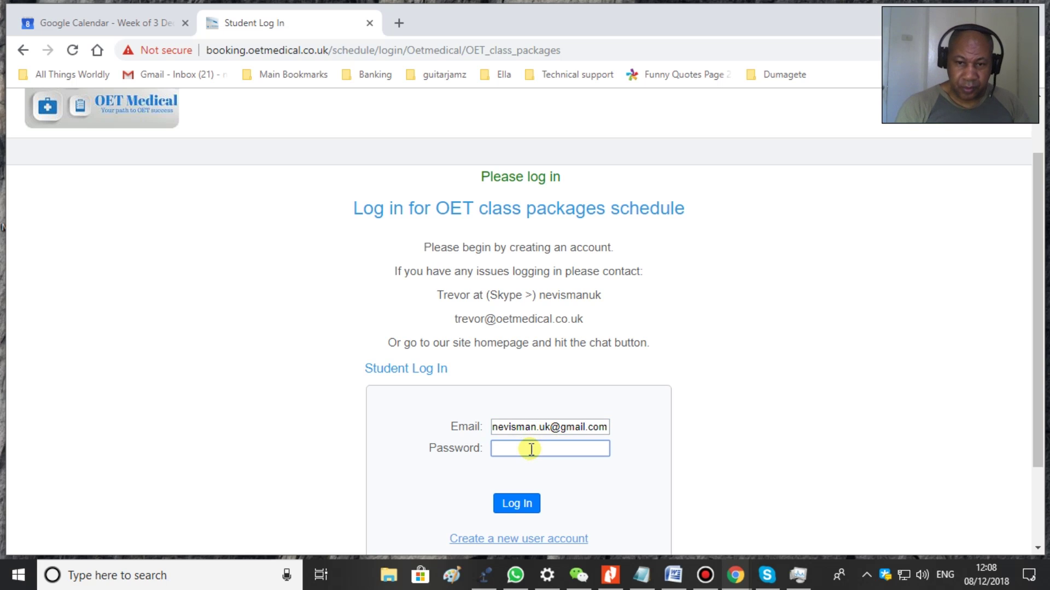
type("•••")
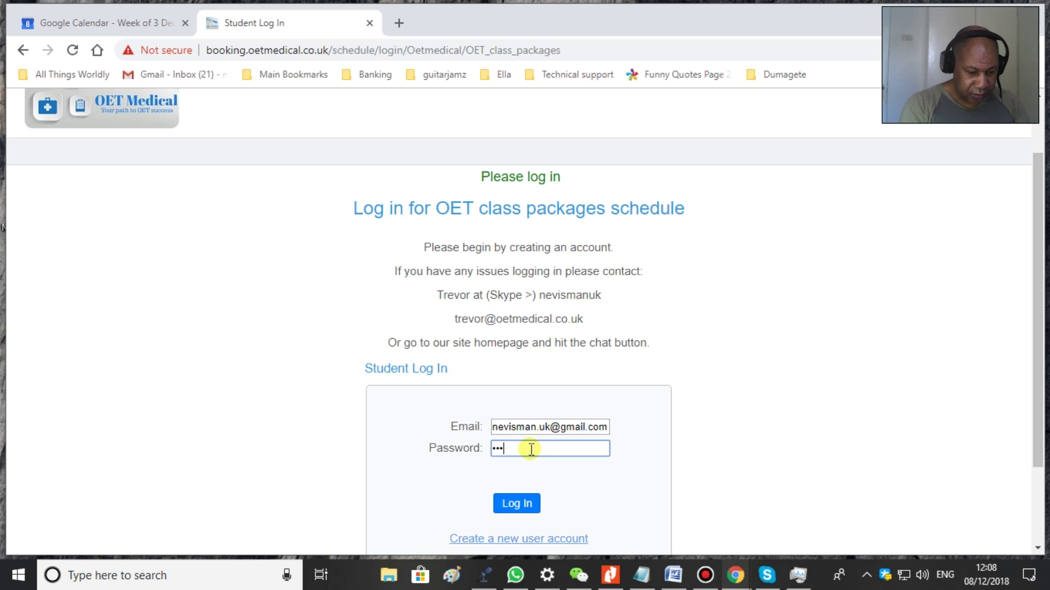
type("••••")
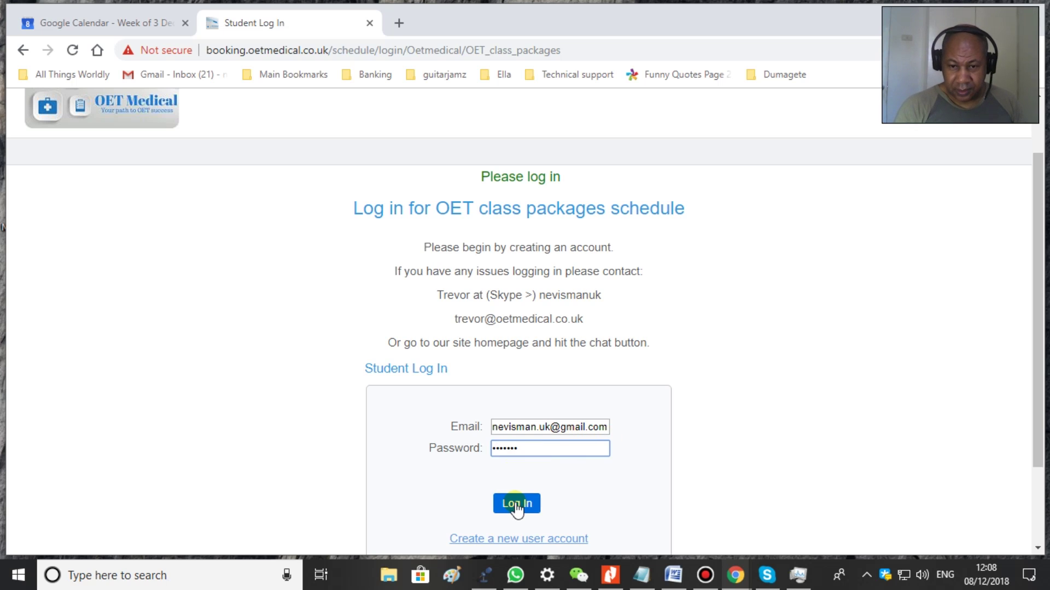
left_click(808, 462)
scroll(782, 462, "down", 2)
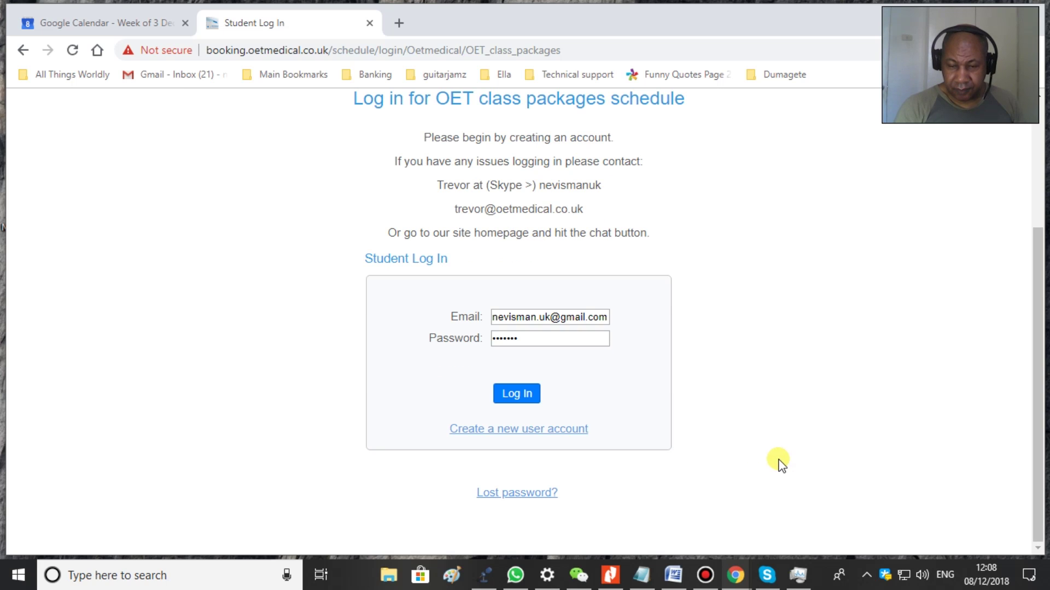
- Start creating a new user account and enter the user's e-mail address
left_click(521, 430)
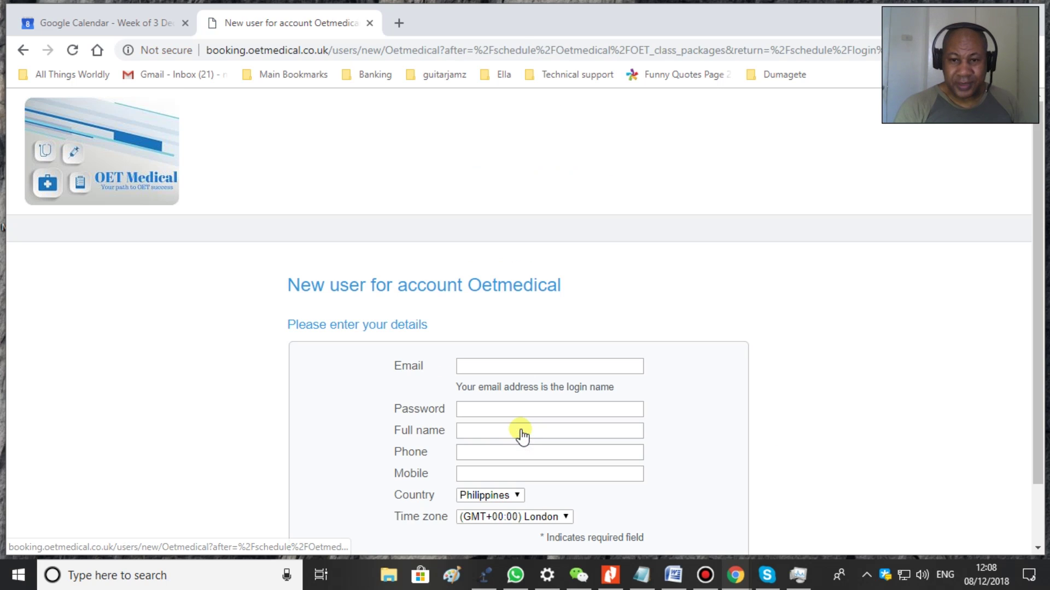
scroll(726, 397, "down", 2)
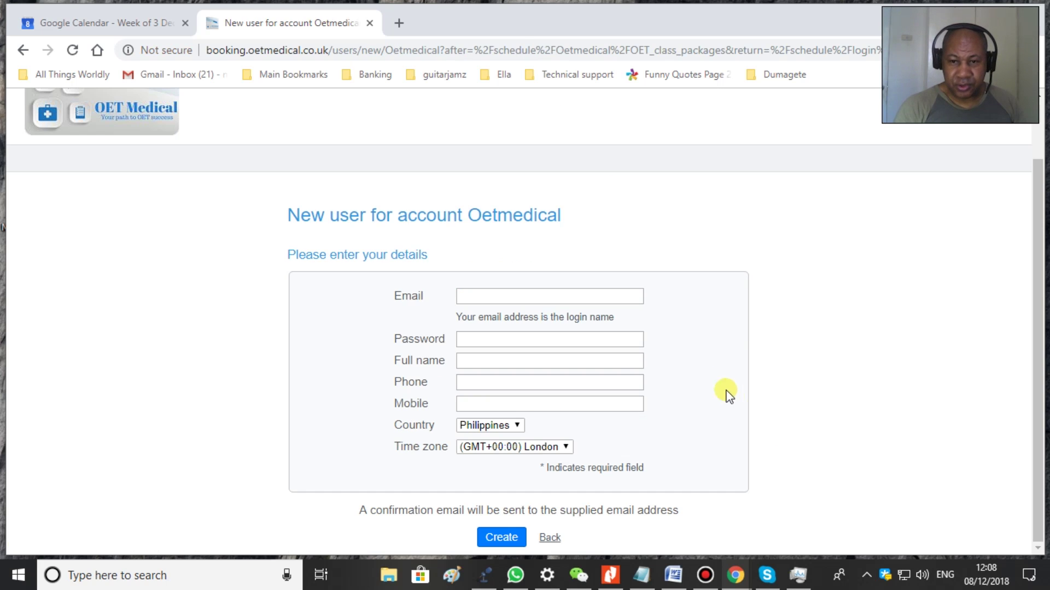
left_click(491, 297)
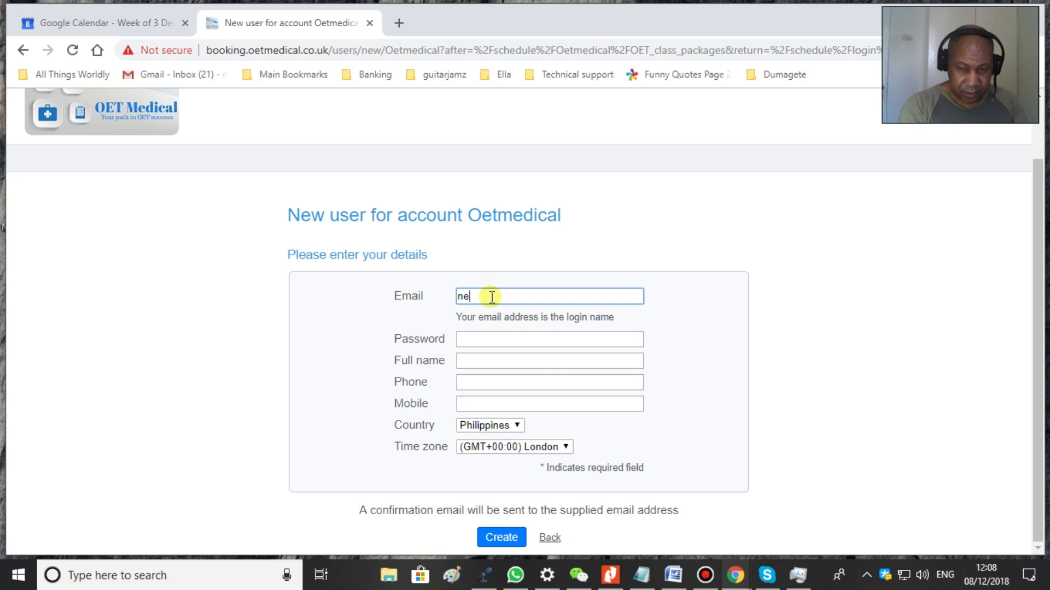
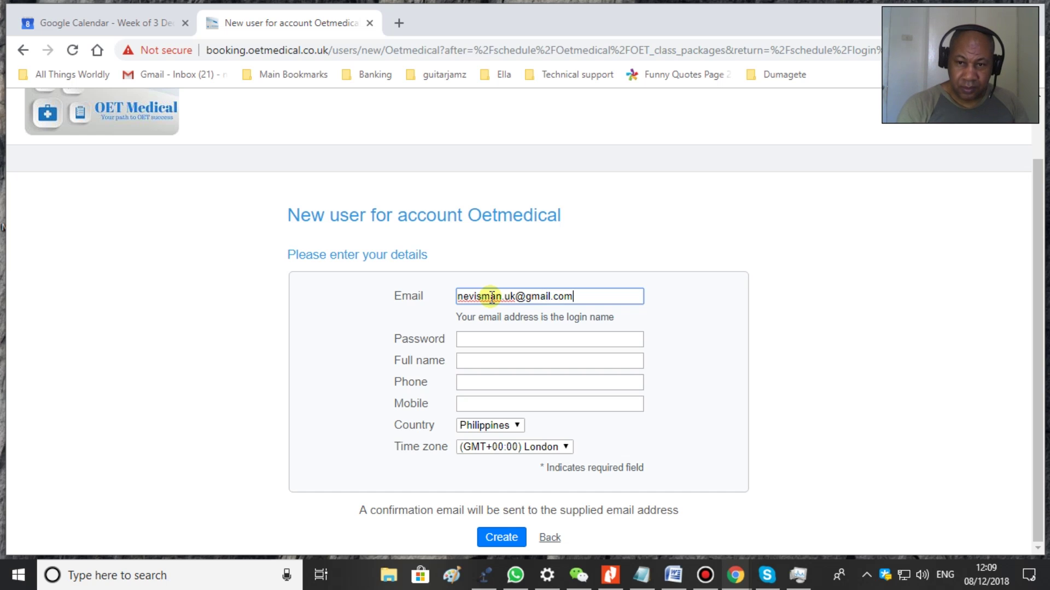
- Set the account password and the user's full name, leaving phone and mobile blank
left_click(468, 336)
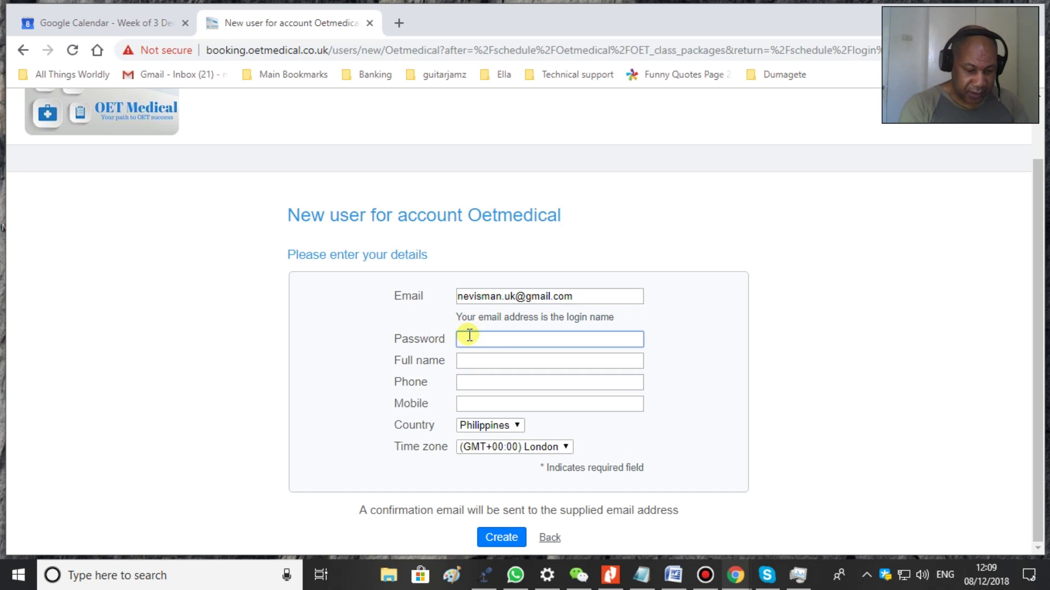
type("•••••••")
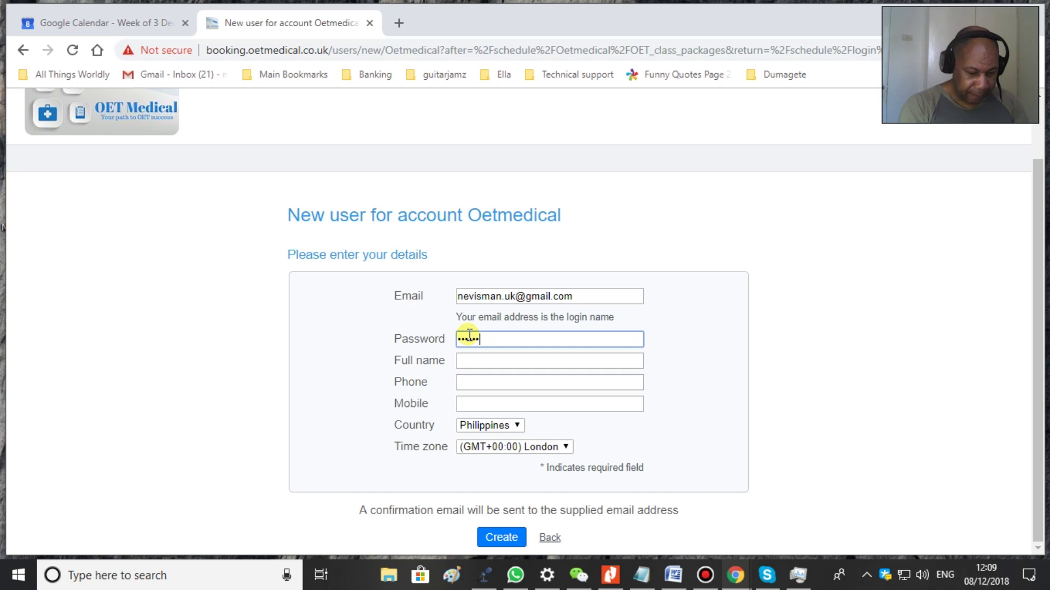
left_click(507, 358)
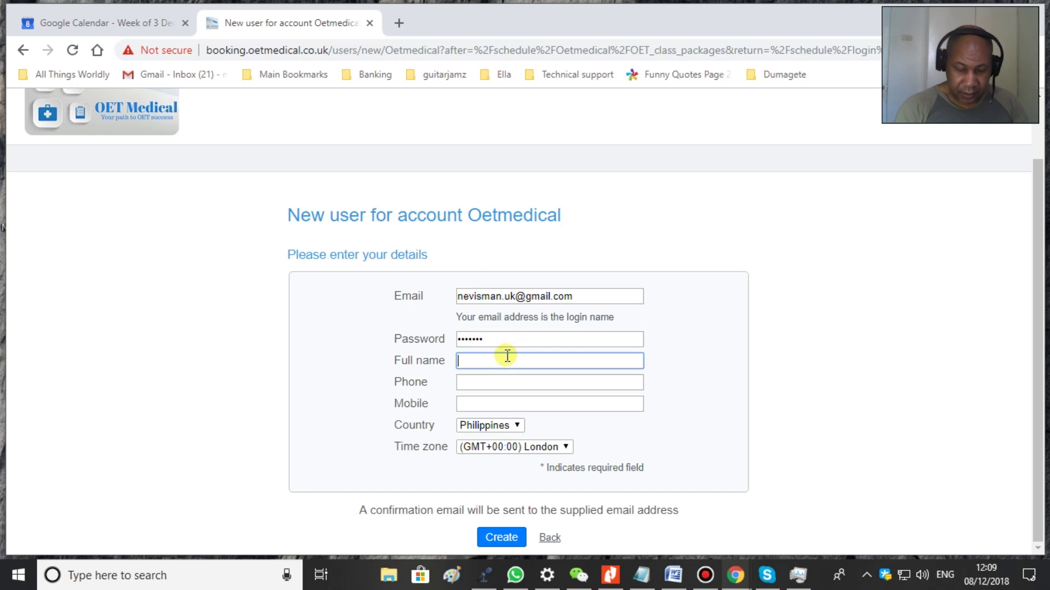
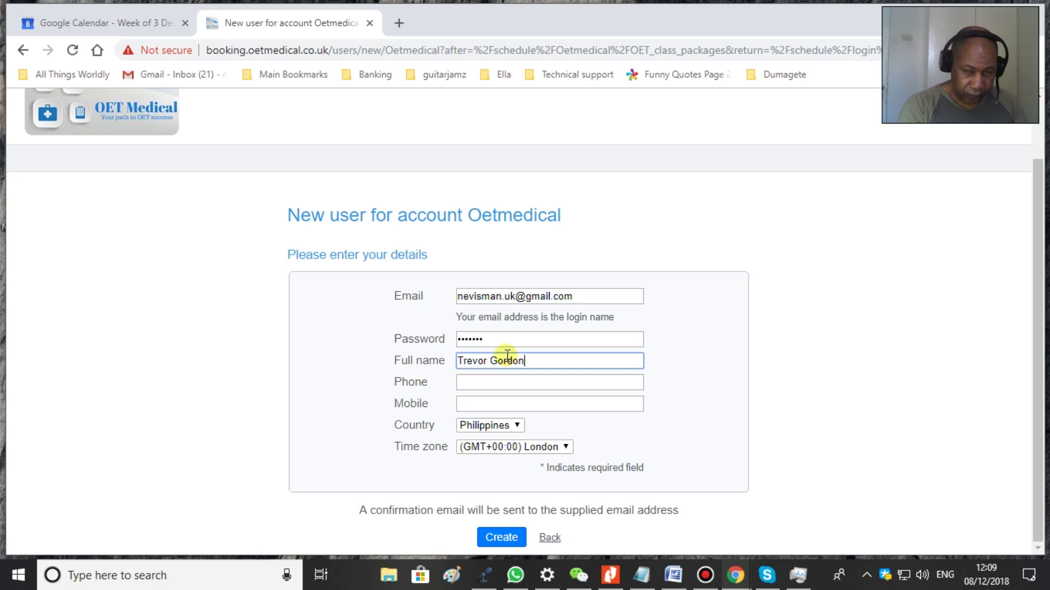
key("Tab")
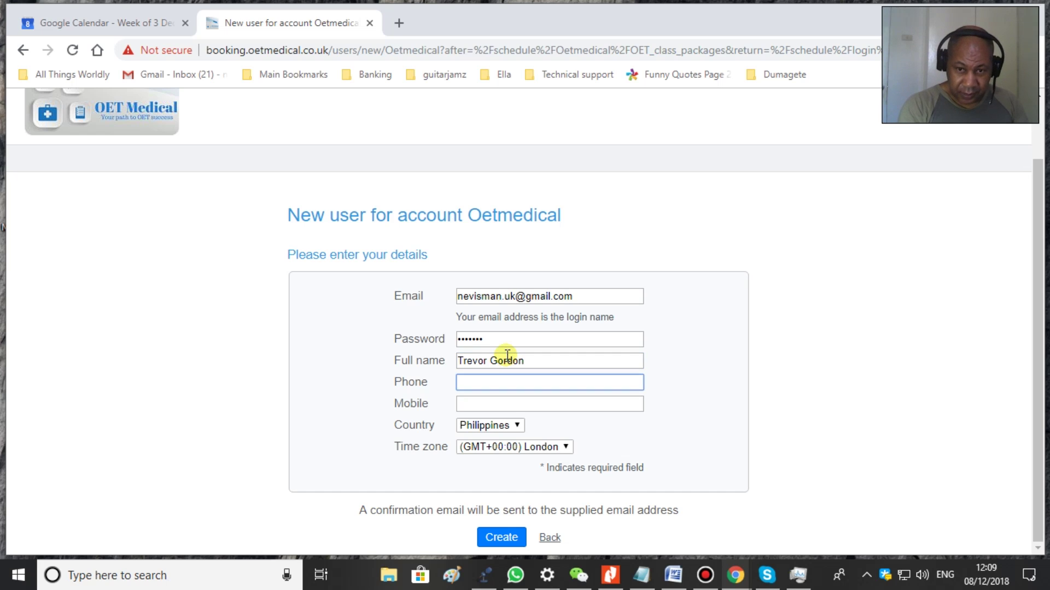
left_click(473, 404)
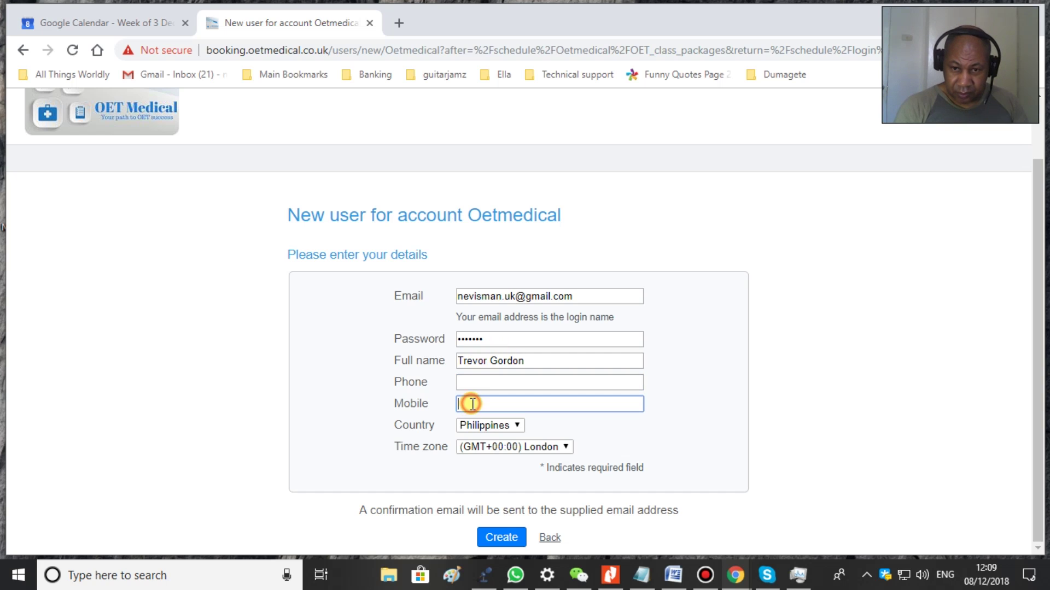
left_click(507, 425)
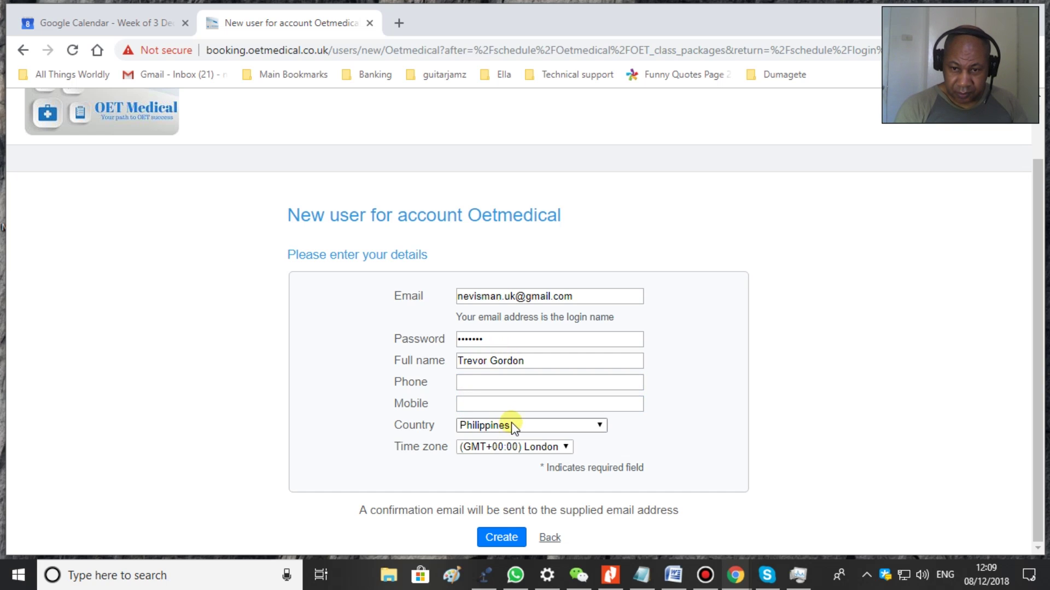
- Set the country to Iceland and keep the time zone at (GMT+00:00) London
left_click(513, 426)
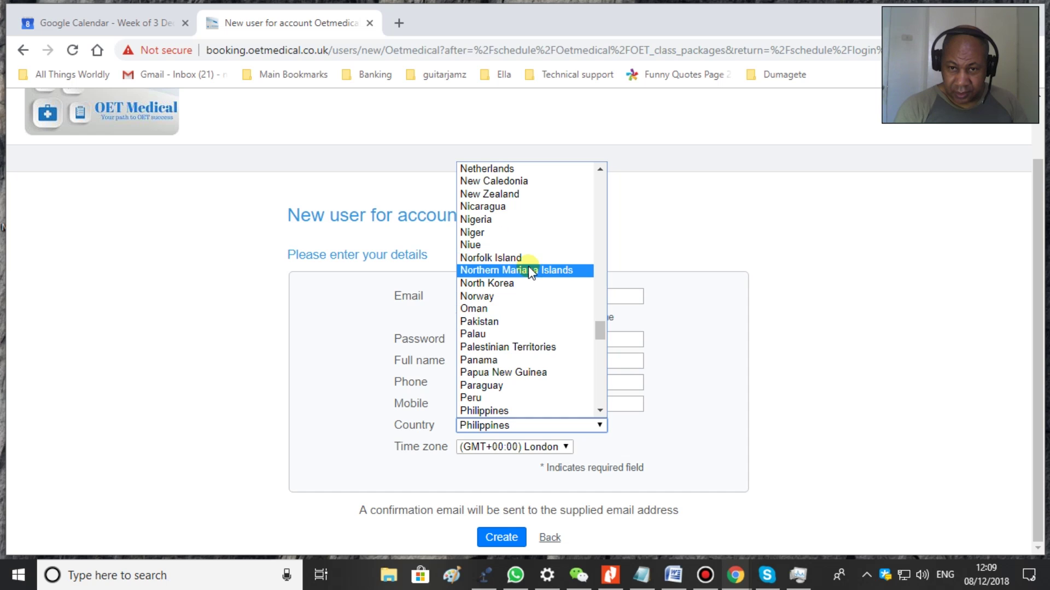
scroll(527, 270, "up", 10)
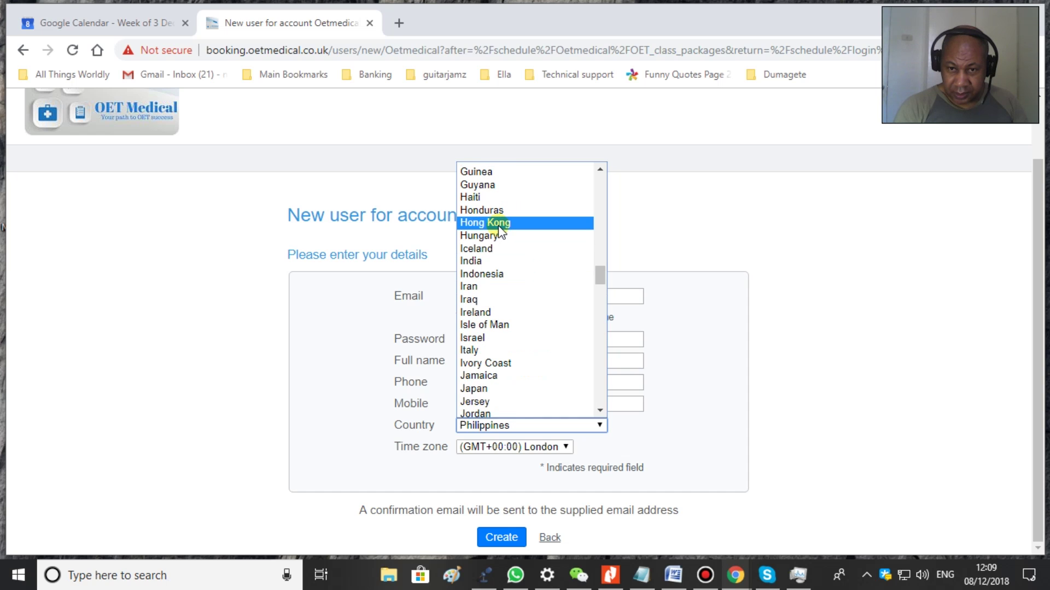
left_click(490, 249)
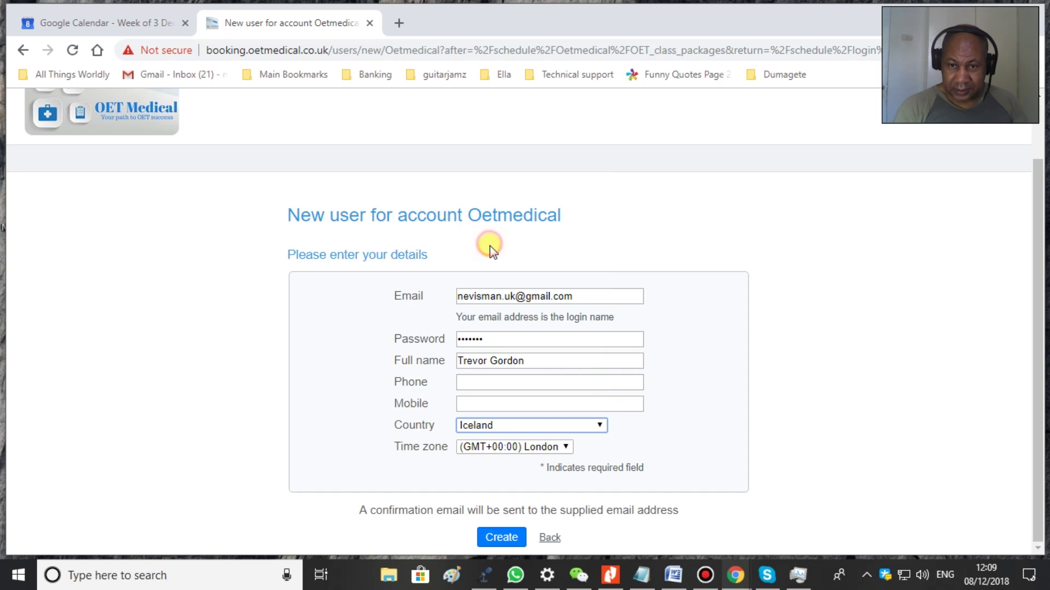
left_click(533, 449)
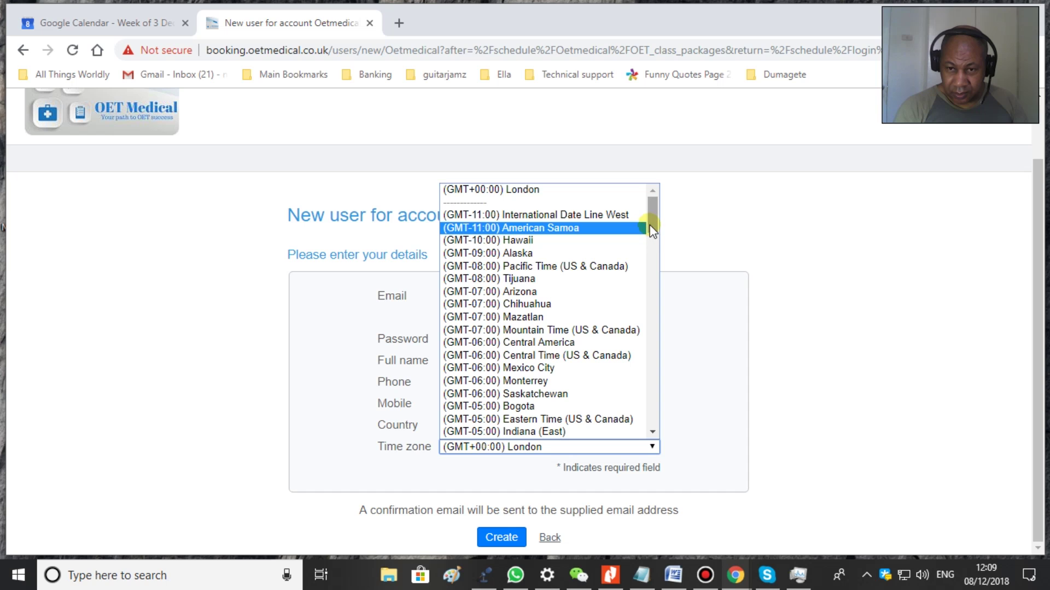
left_click_drag(654, 212, 642, 296)
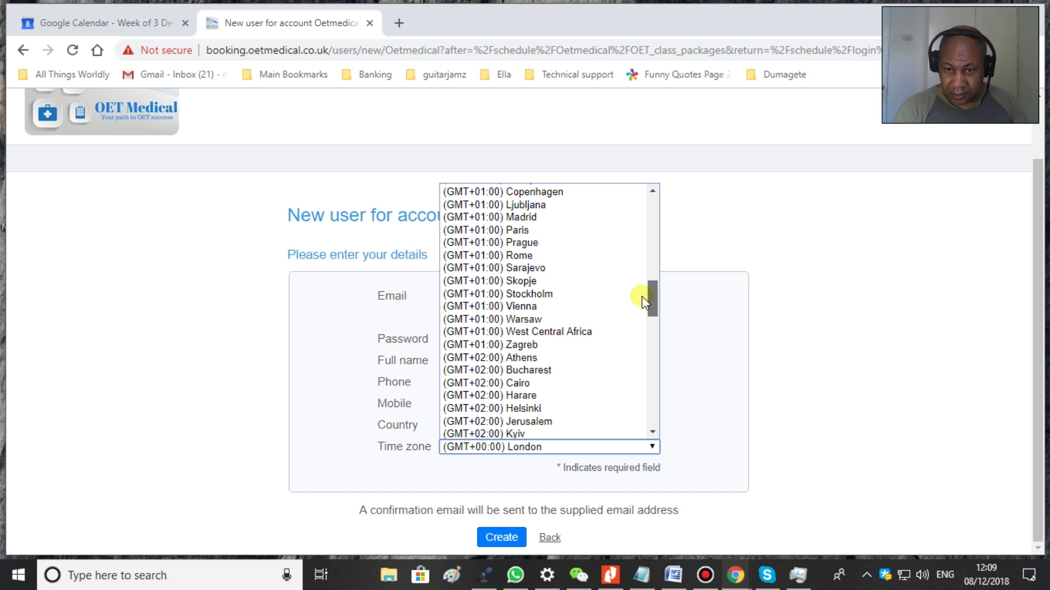
left_click_drag(643, 298, 647, 267)
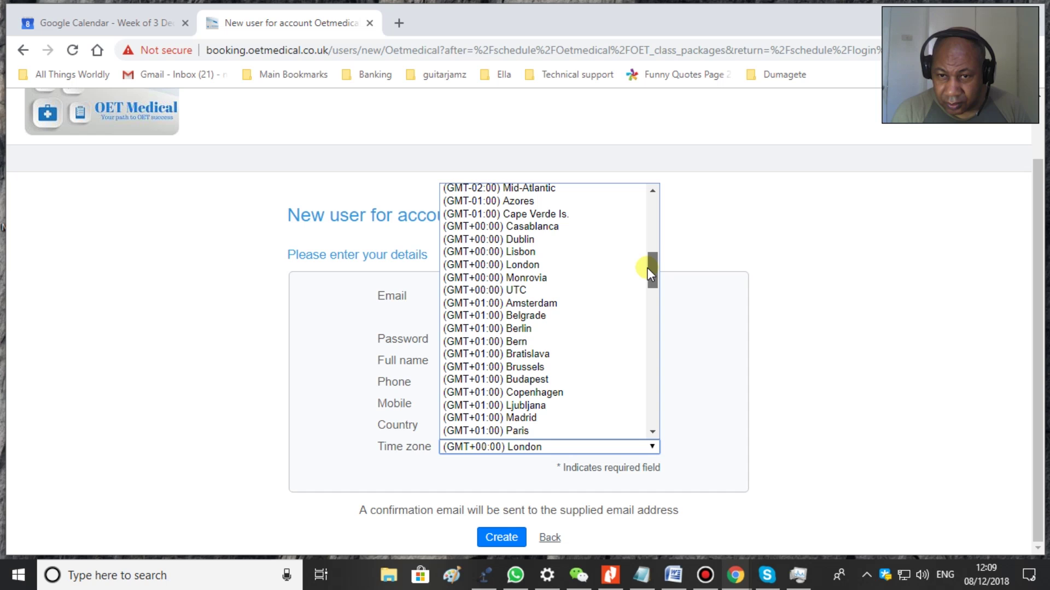
left_click_drag(647, 267, 642, 343)
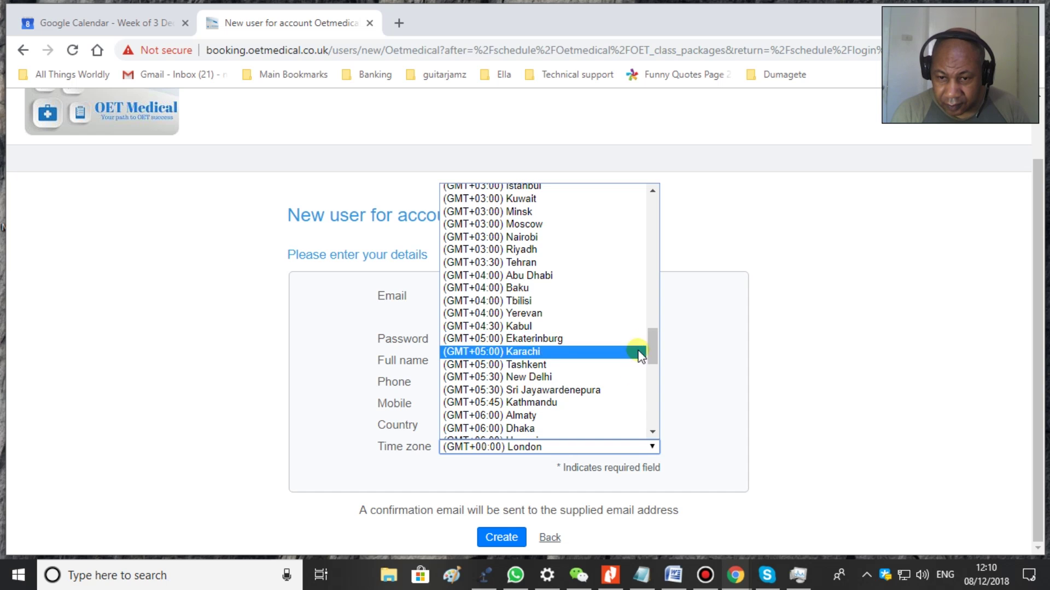
left_click(622, 450)
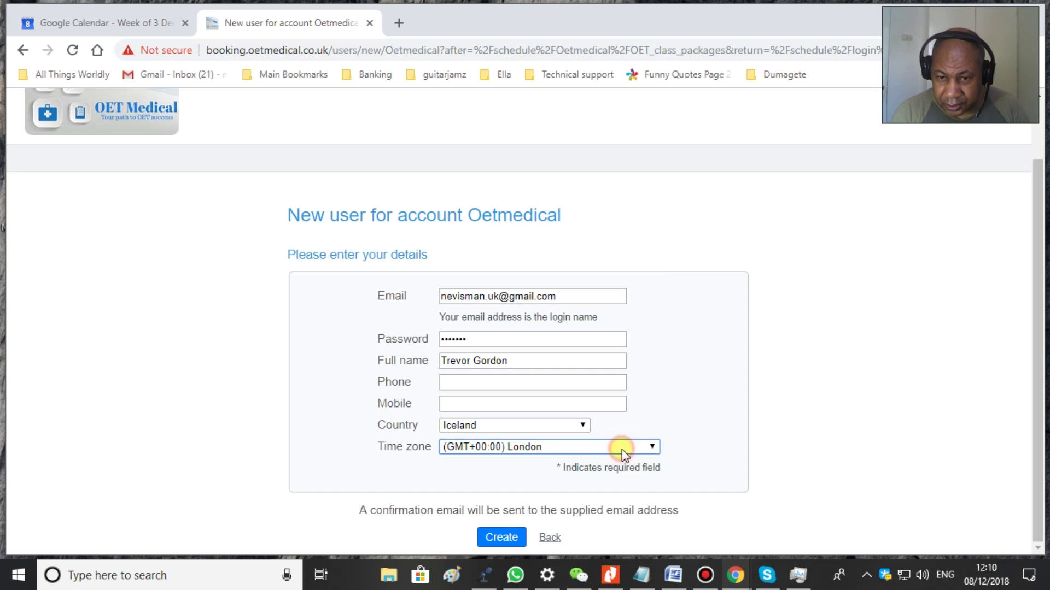
- Change the registration form's country to United Kingdom
left_click(566, 425)
left_click_drag(583, 260, 583, 385)
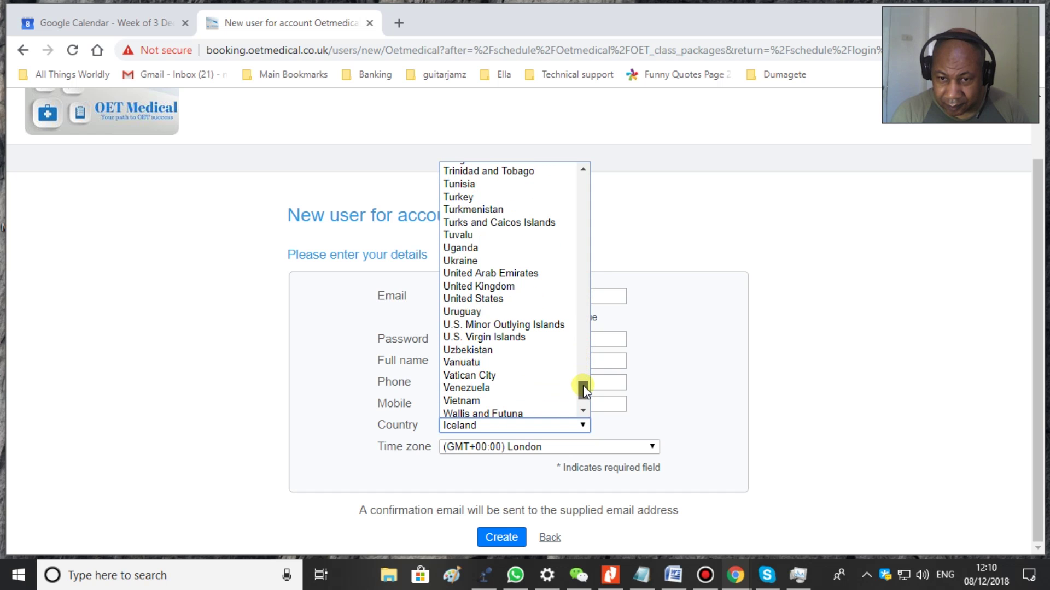
left_click(470, 284)
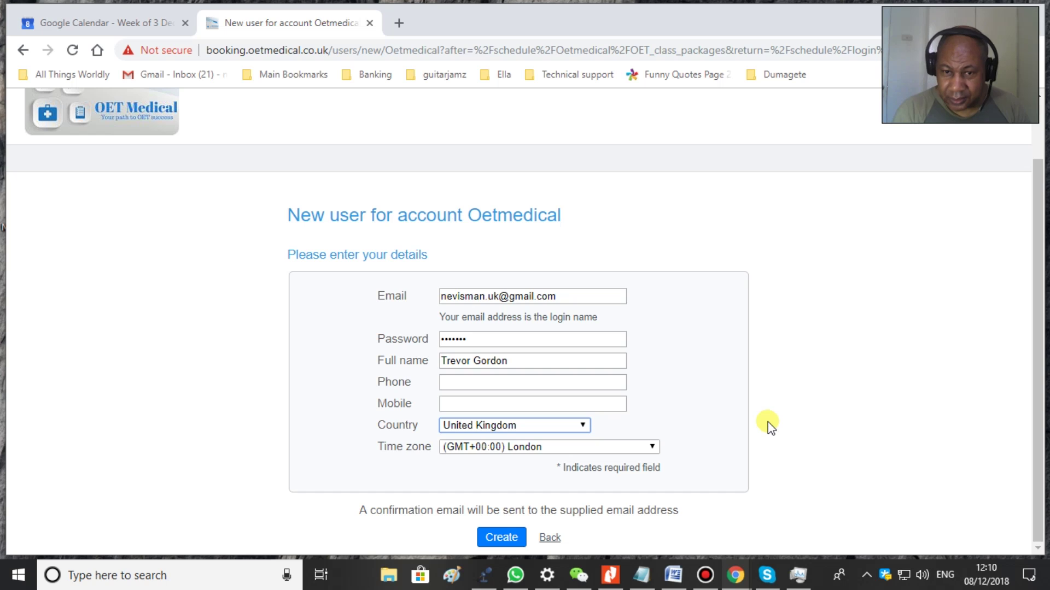
- Submit the registration, then edit the already-registered e-mail address and resubmit it
left_click(487, 539)
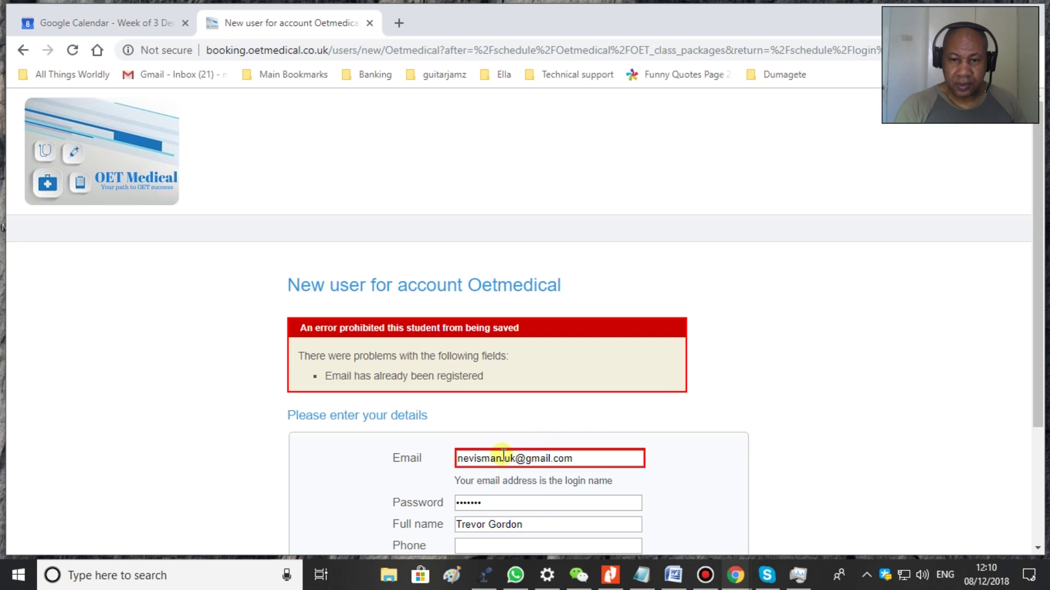
double_click(490, 459)
left_click(521, 459)
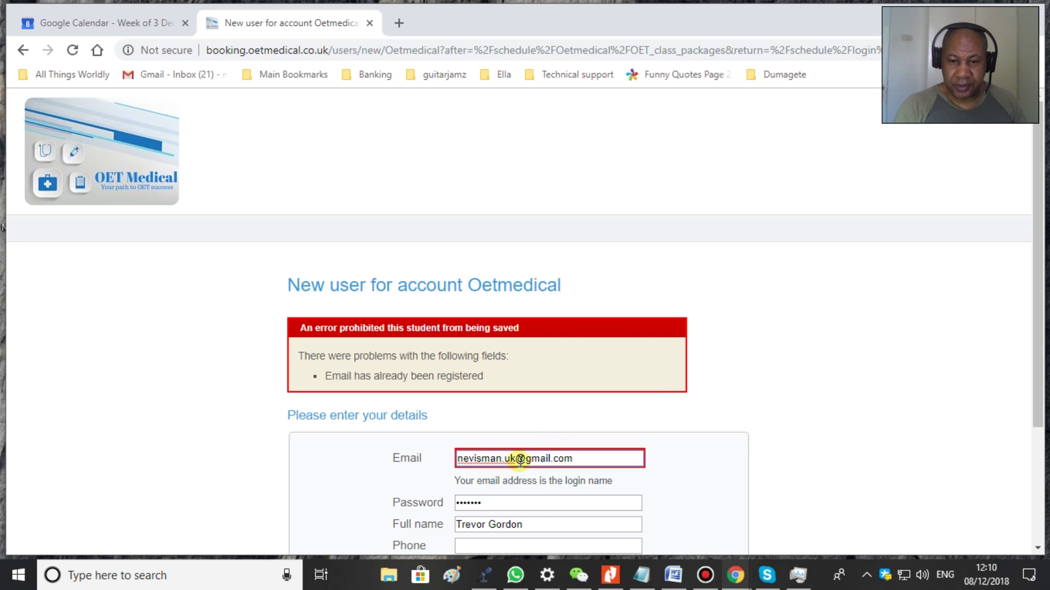
key("BackSpace")
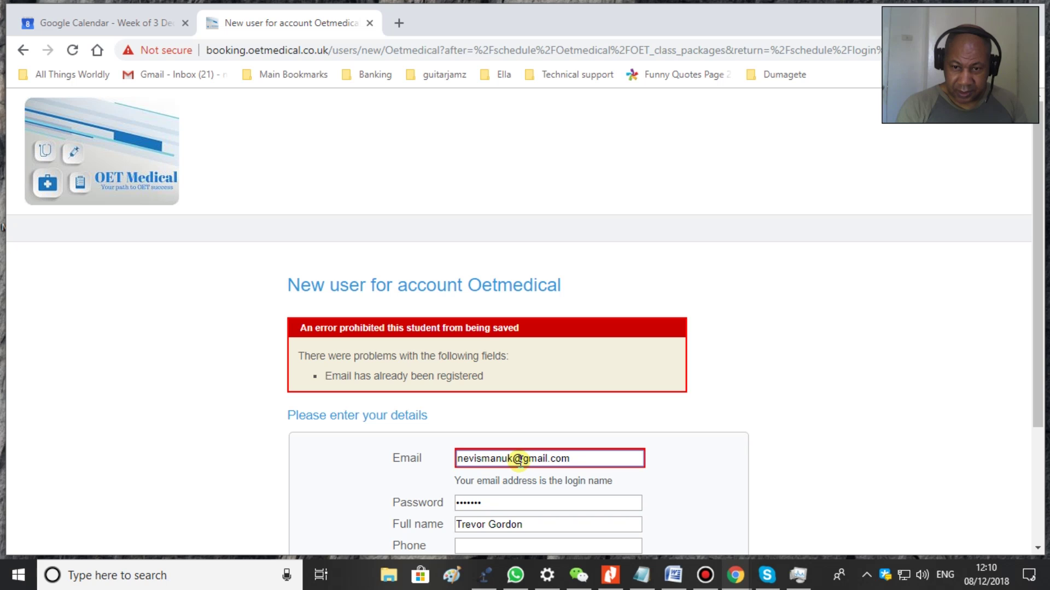
key("Left")
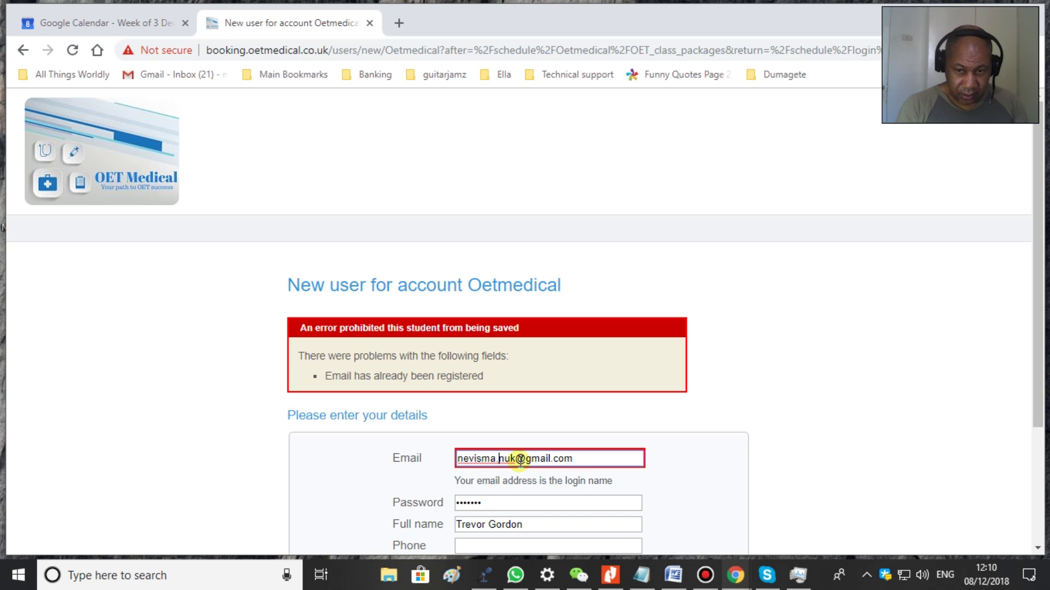
scroll(873, 402, "down", 3)
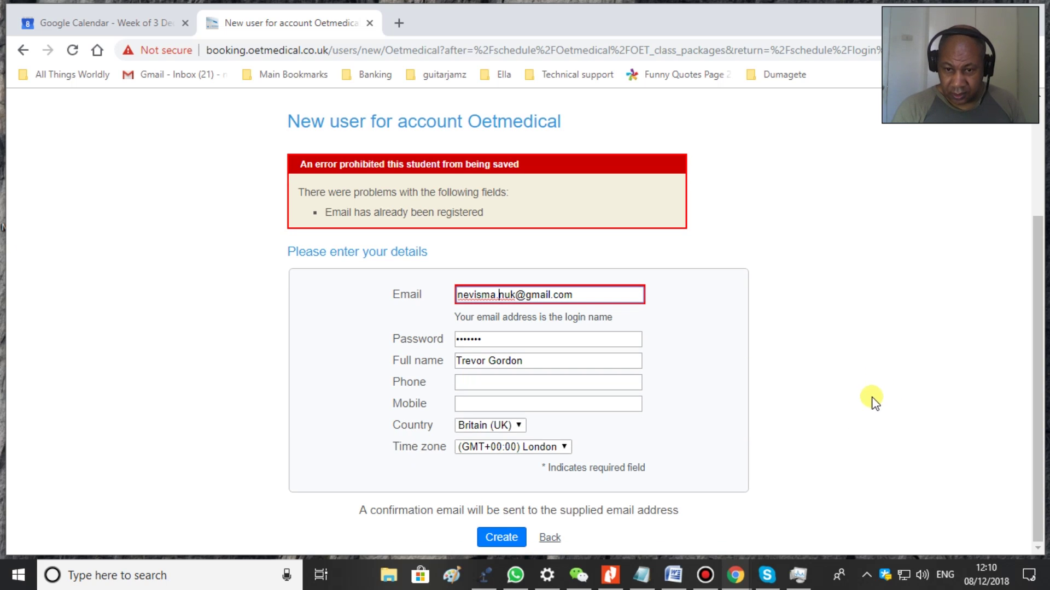
left_click(498, 537)
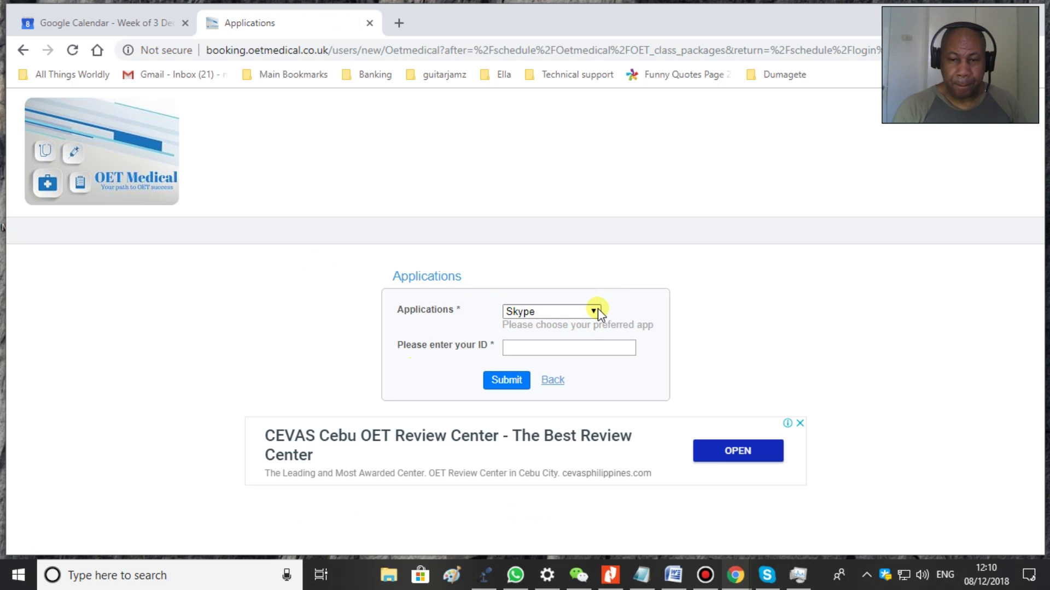
- Keep Skype as the preferred messaging app, enter the Skype ID, and submit
left_click(595, 309)
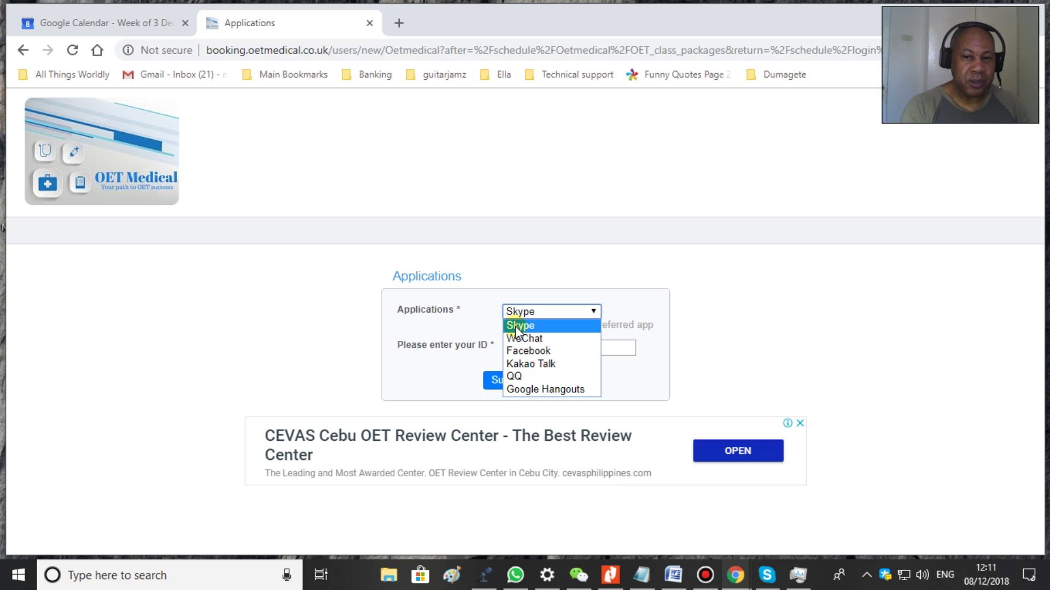
left_click(541, 312)
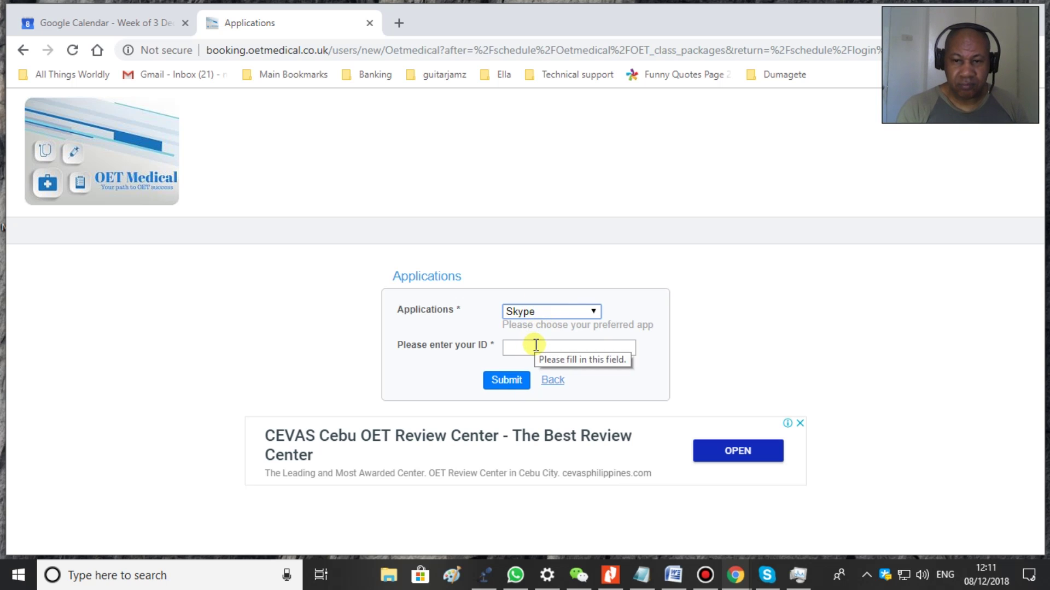
left_click(535, 346)
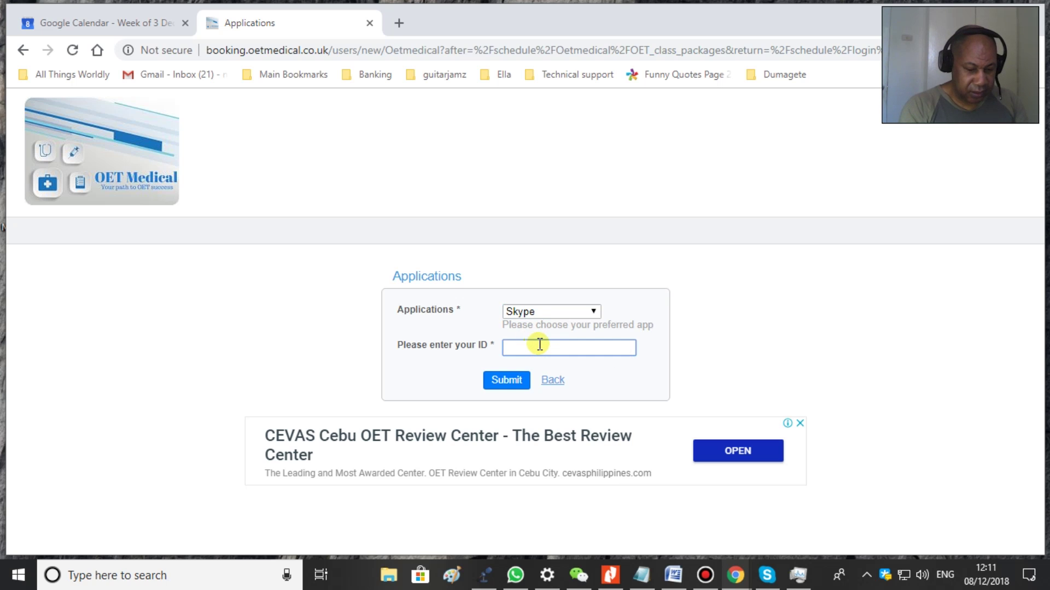
type("myid")
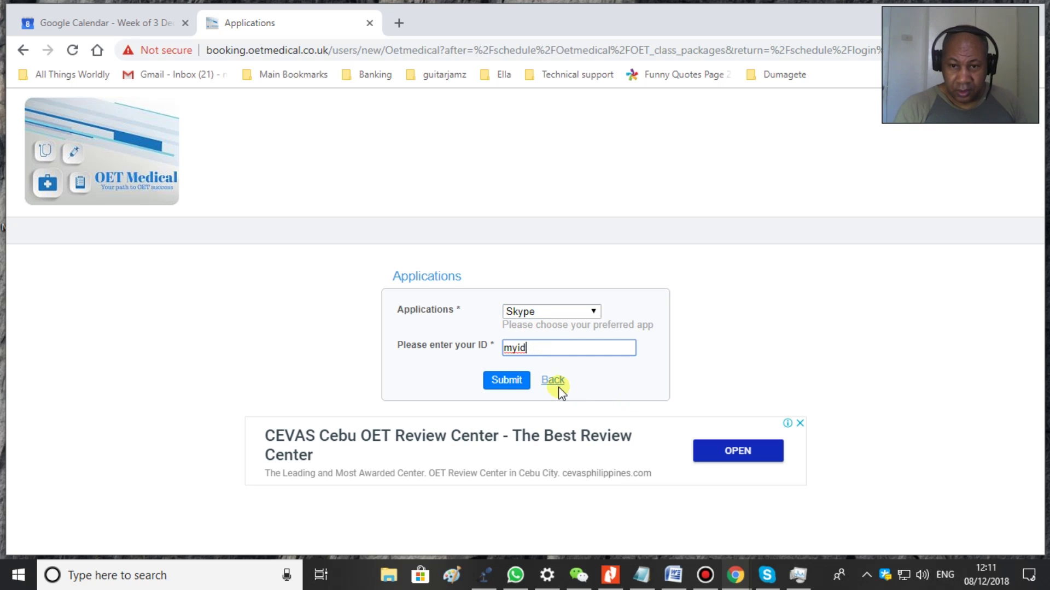
left_click(504, 385)
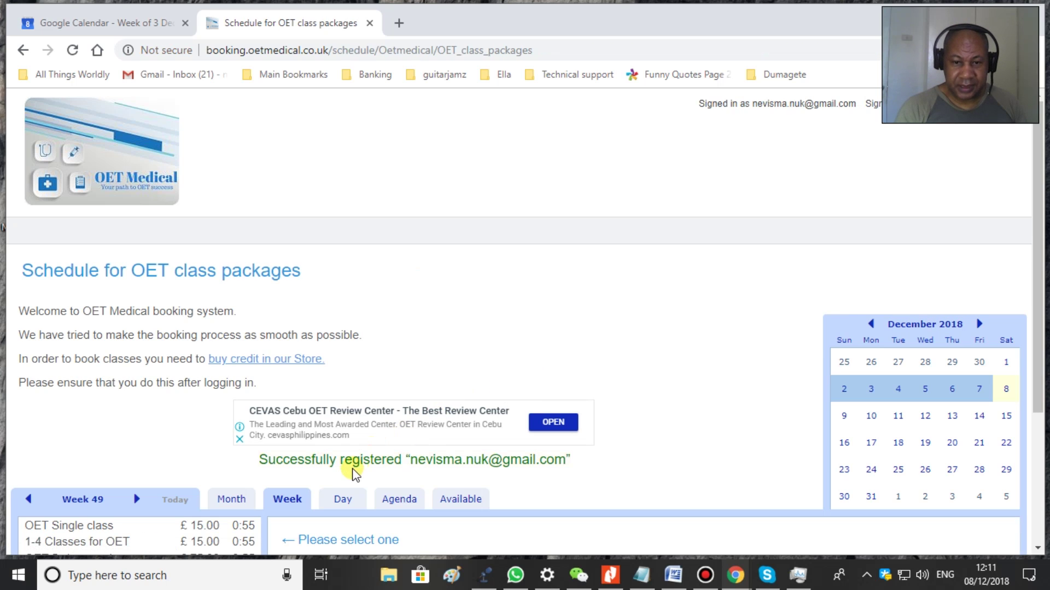
scroll(643, 384, "down", 3)
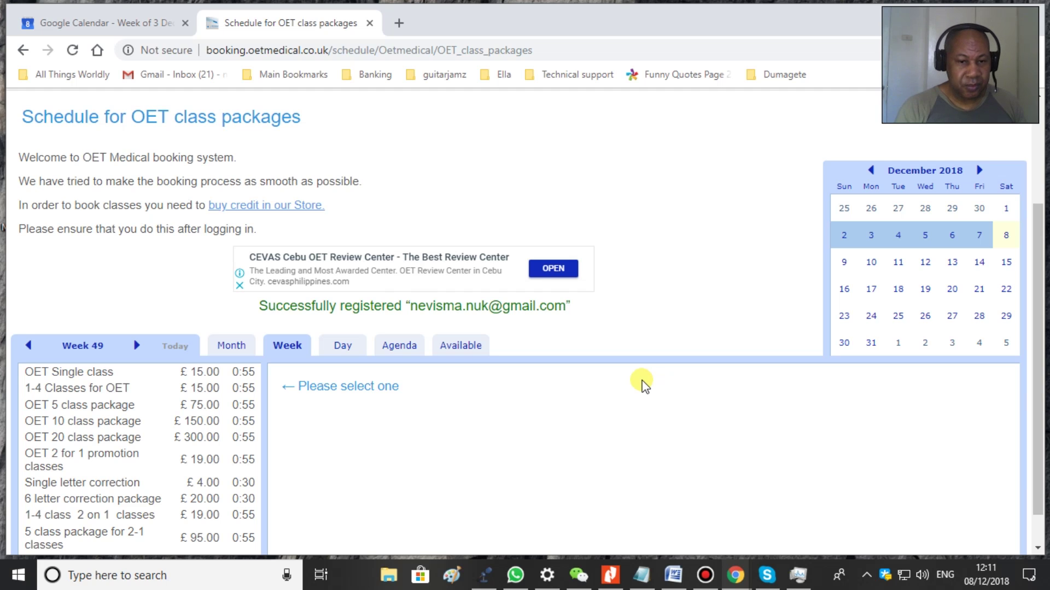
scroll(650, 372, "up", 3)
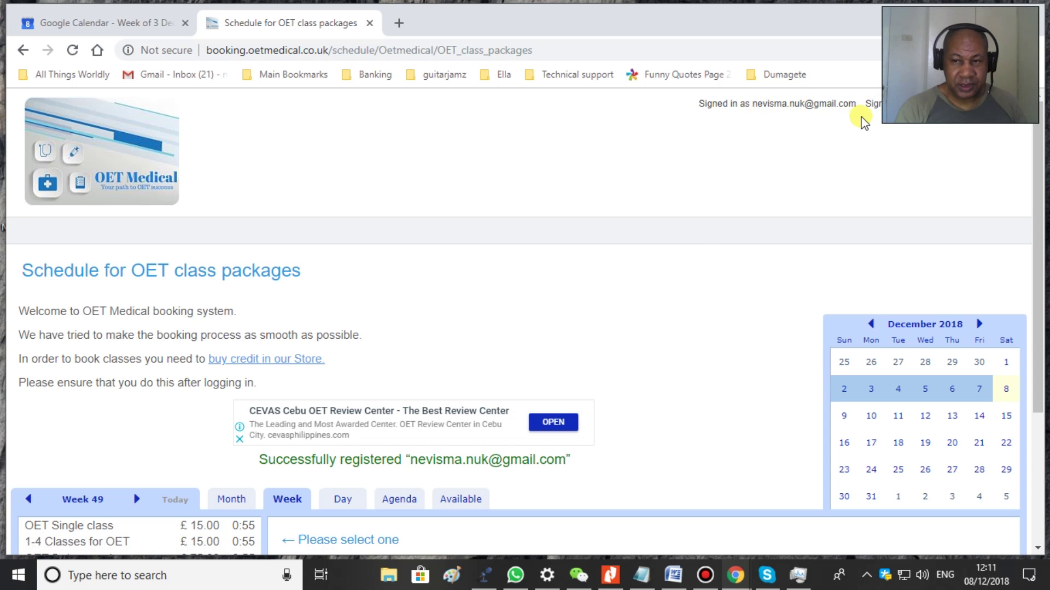
scroll(706, 241, "down", 3)
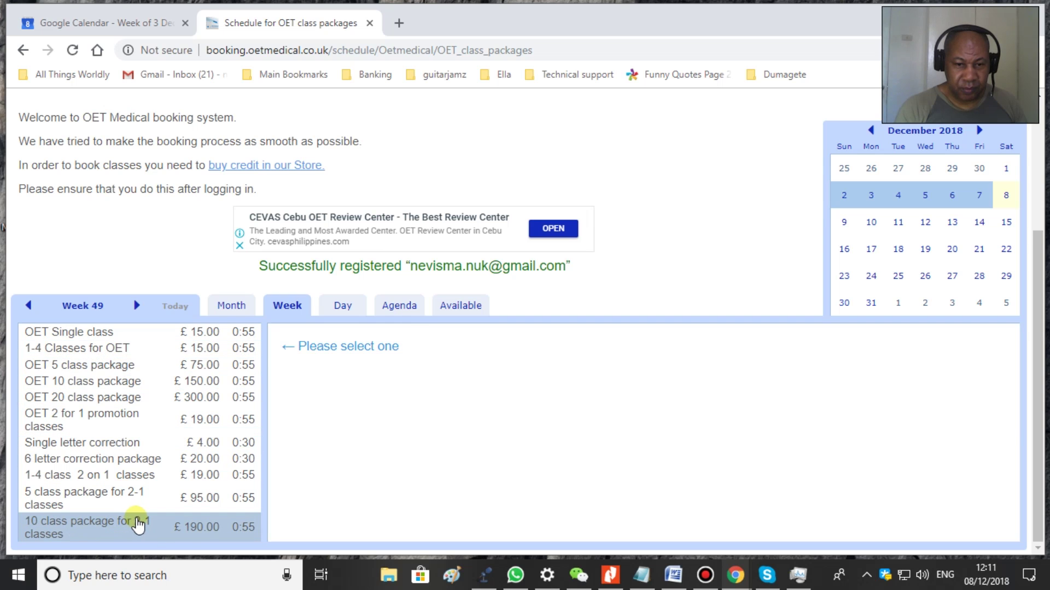
left_click(138, 525)
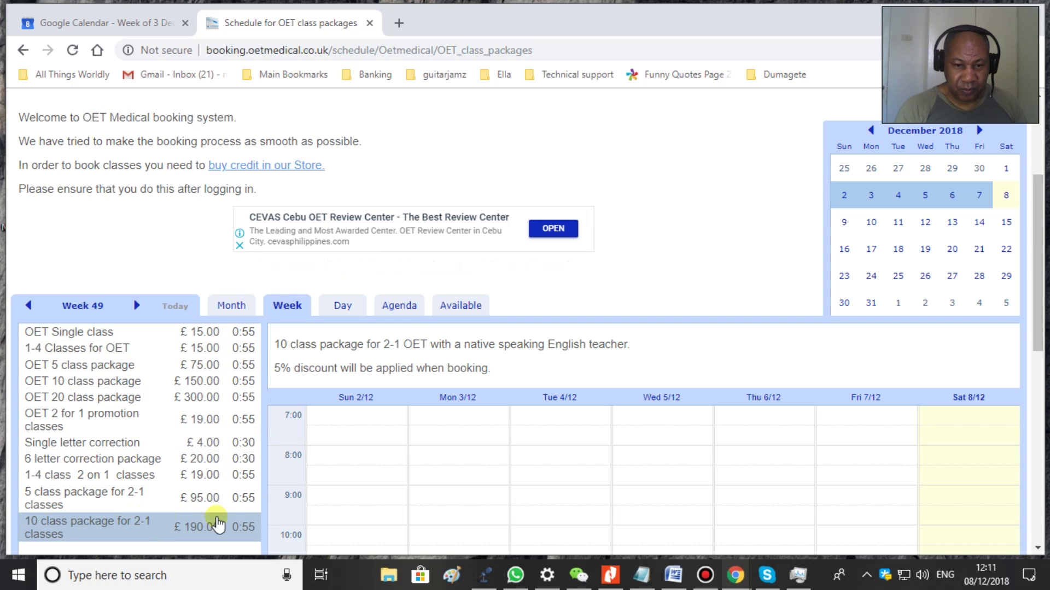
scroll(422, 487, "down", 5)
scroll(733, 495, "down", 1)
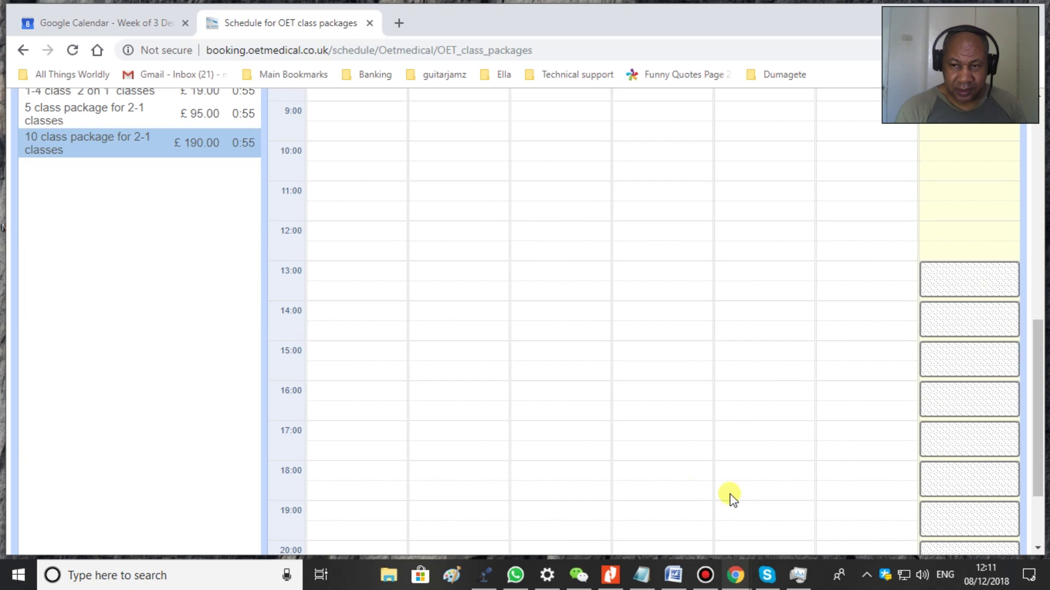
scroll(790, 415, "up", 8)
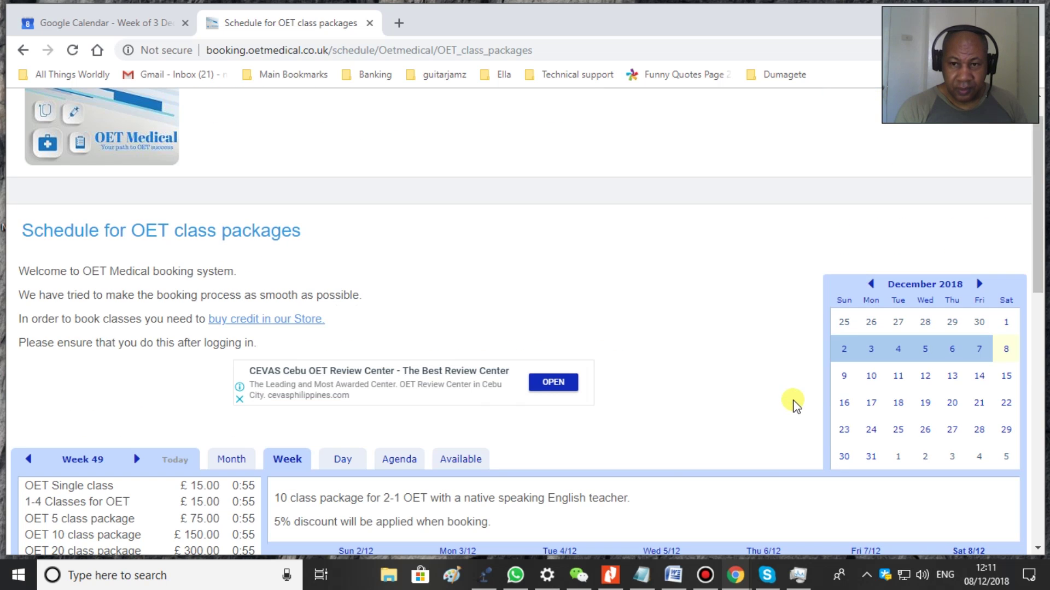
scroll(793, 405, "down", 8)
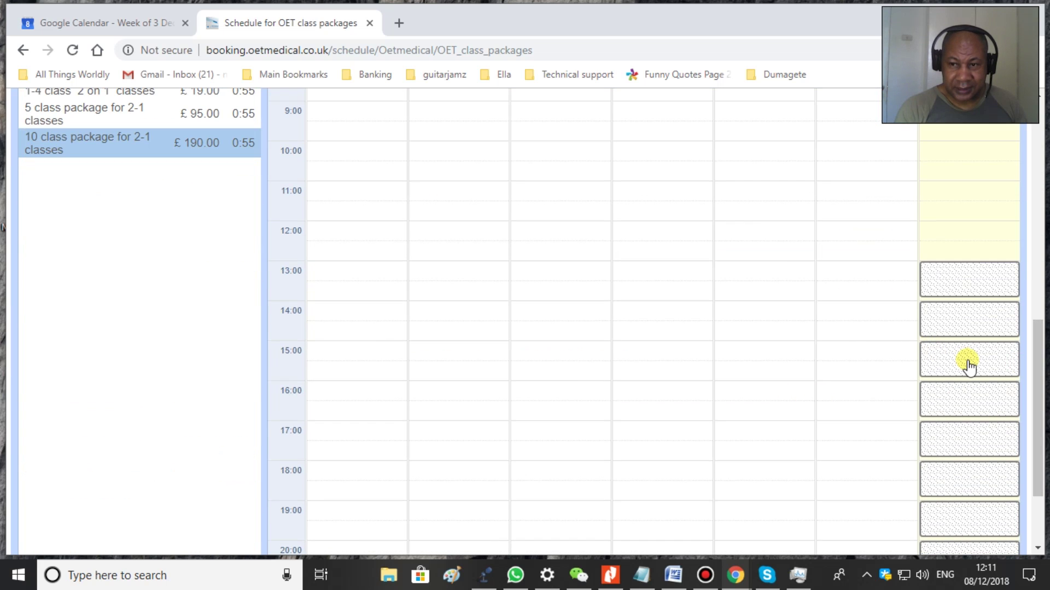
scroll(714, 299, "up", 4)
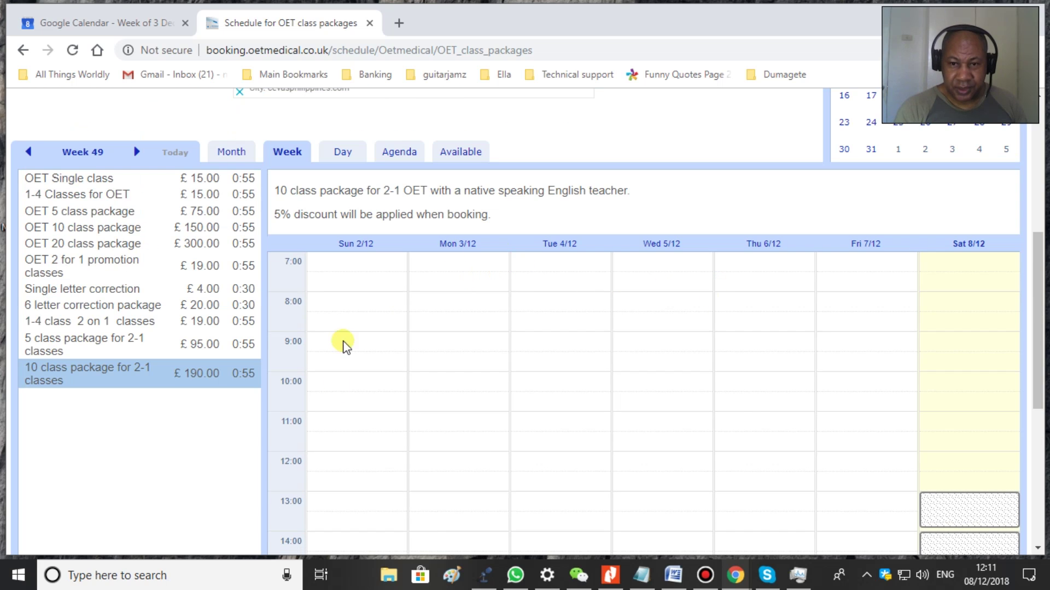
scroll(820, 355, "up", 1)
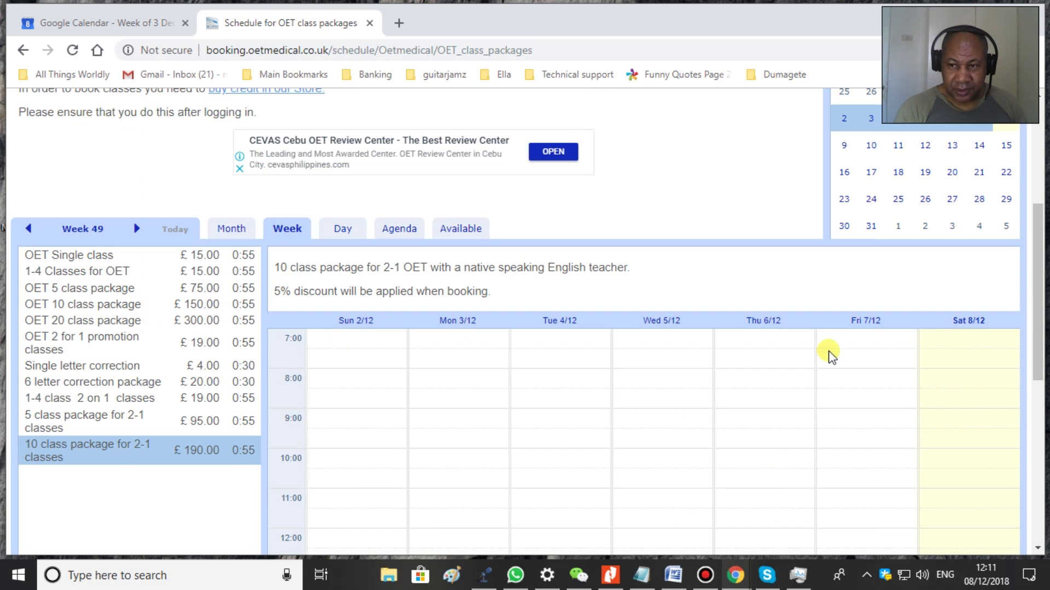
scroll(820, 342, "up", 3)
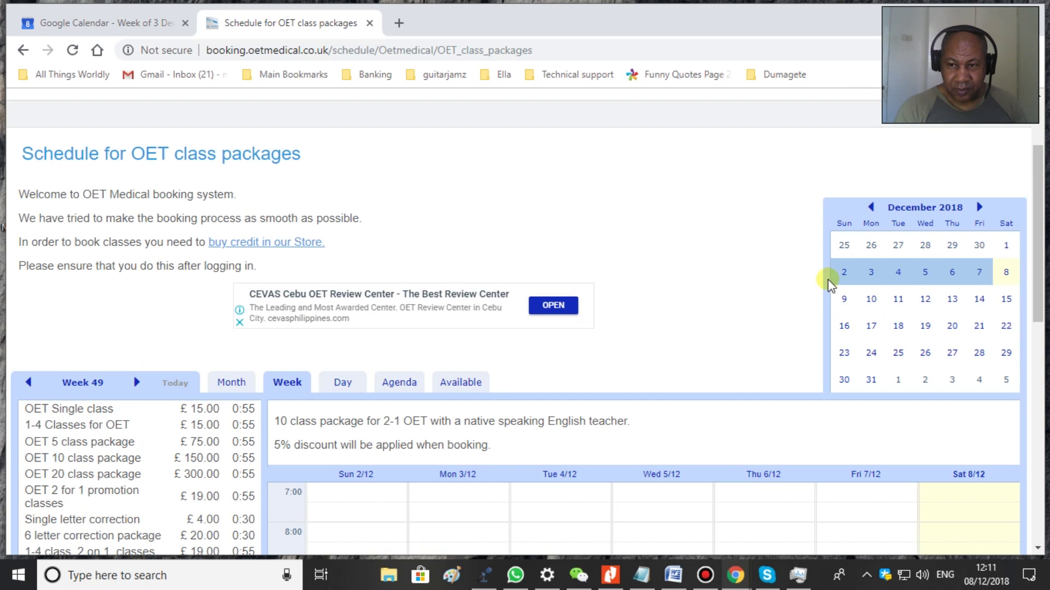
scroll(643, 440, "down", 4)
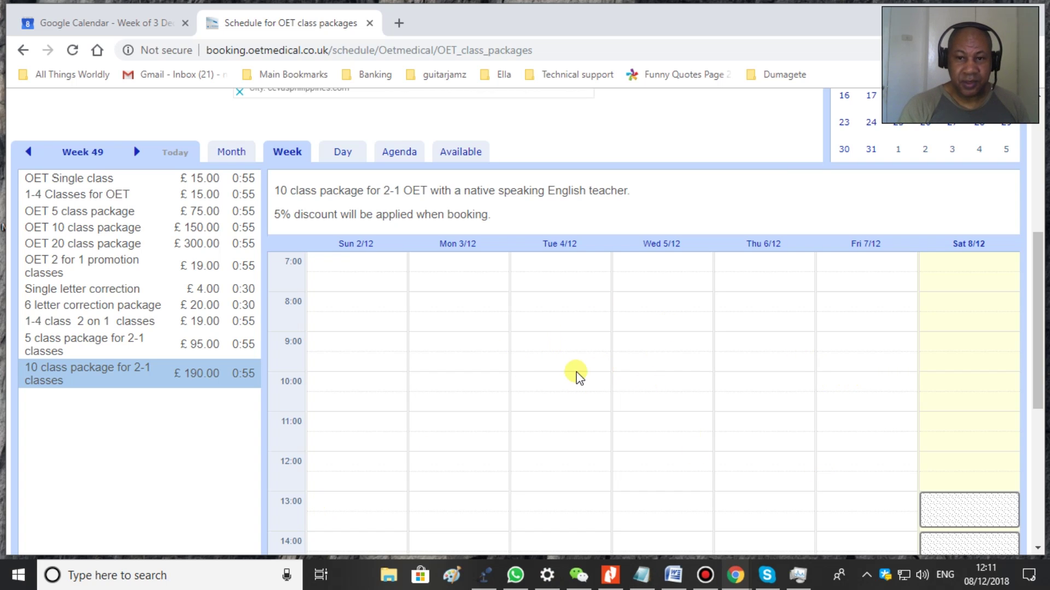
scroll(880, 368, "down", 3)
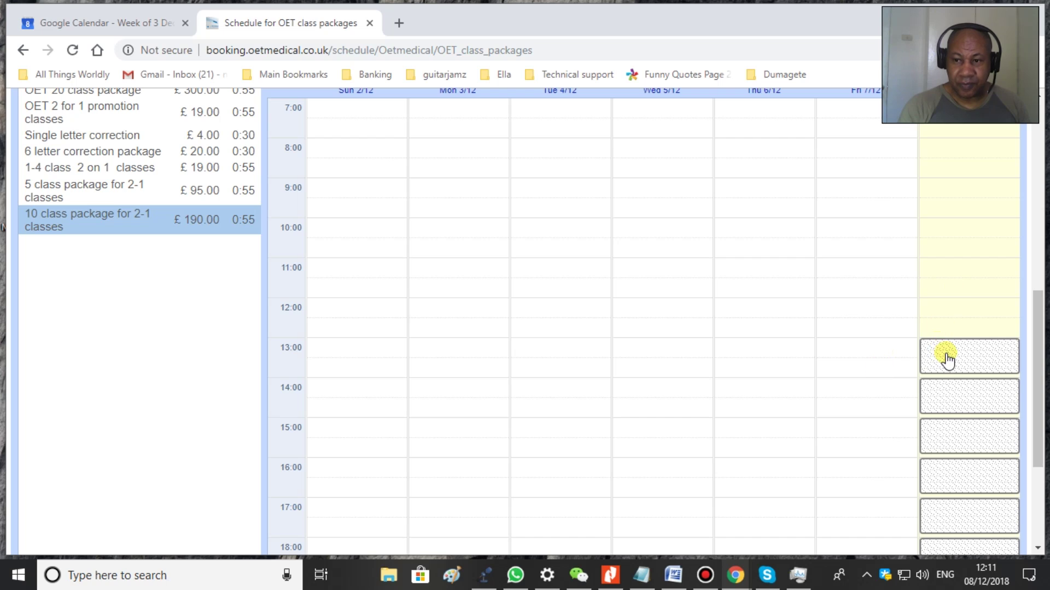
mouse_move(948, 360)
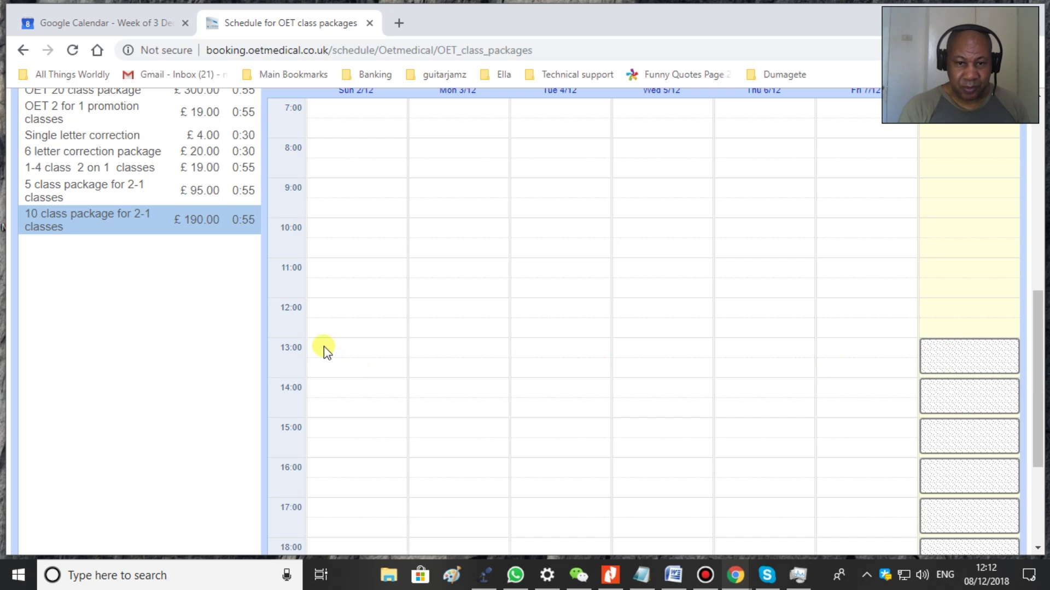
- Try booking the Saturday 13:00 slot, then dismiss the New Classes dialog
left_click(967, 360)
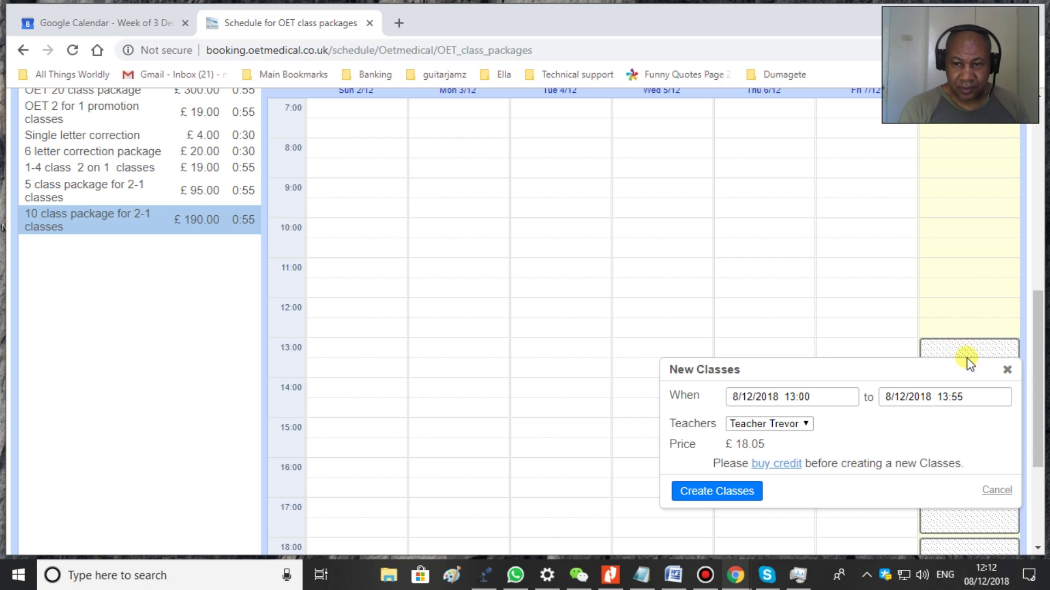
left_click(1008, 370)
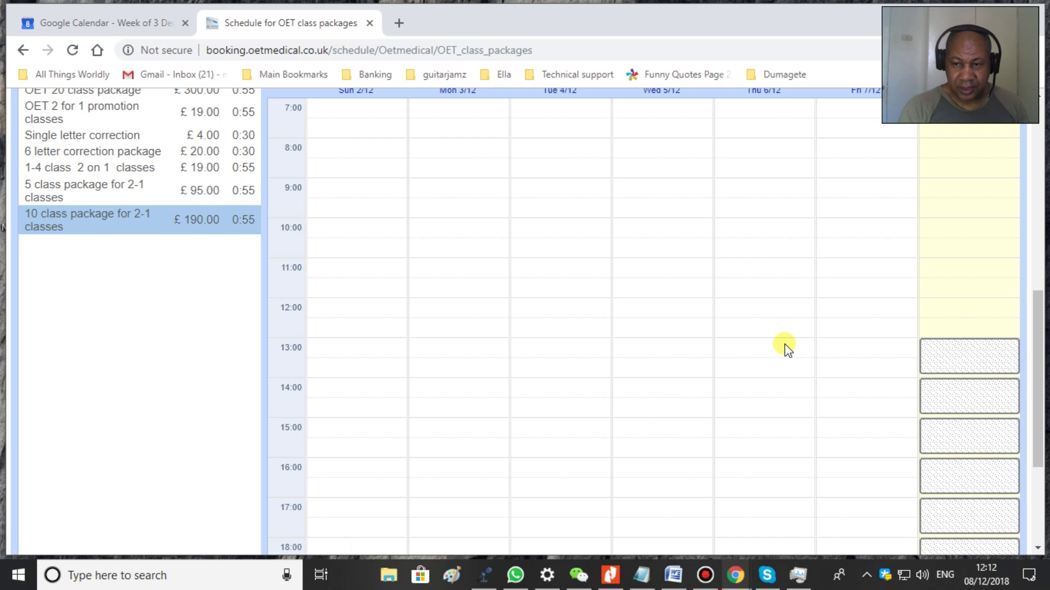
scroll(786, 347, "down", 4)
scroll(787, 347, "up", 7)
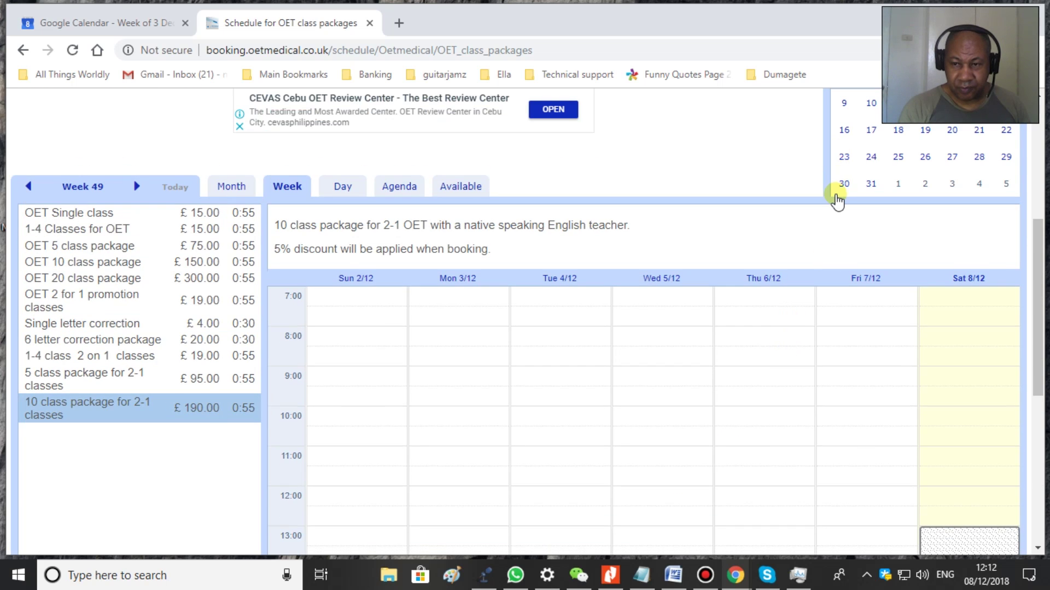
scroll(844, 254, "up", 3)
- Switch the schedule to Week 50 (9–15 December), then follow the link to buy credit
left_click(843, 256)
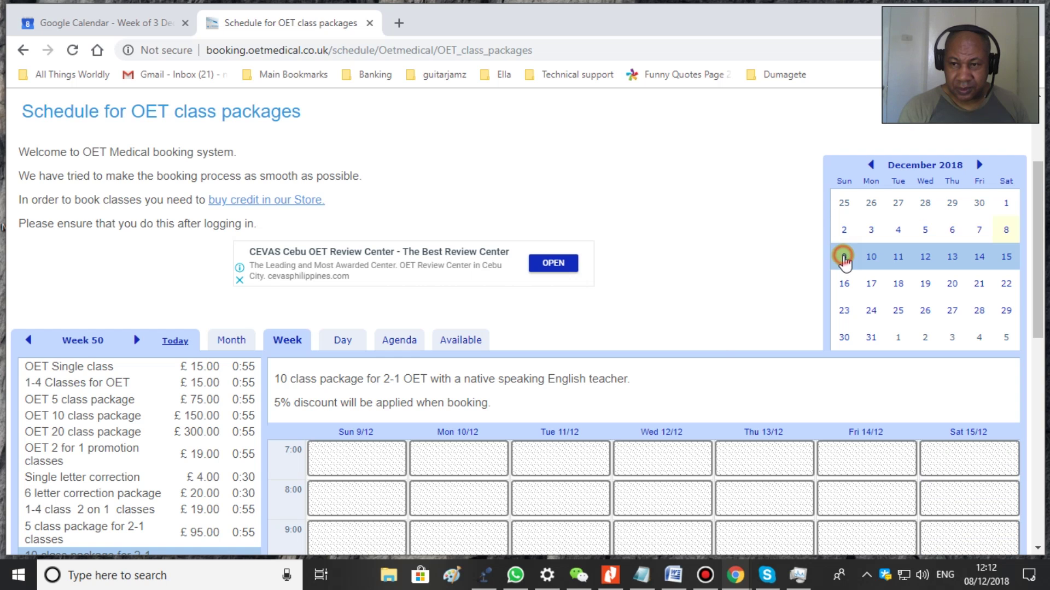
scroll(717, 347, "down", 1)
scroll(714, 344, "down", 4)
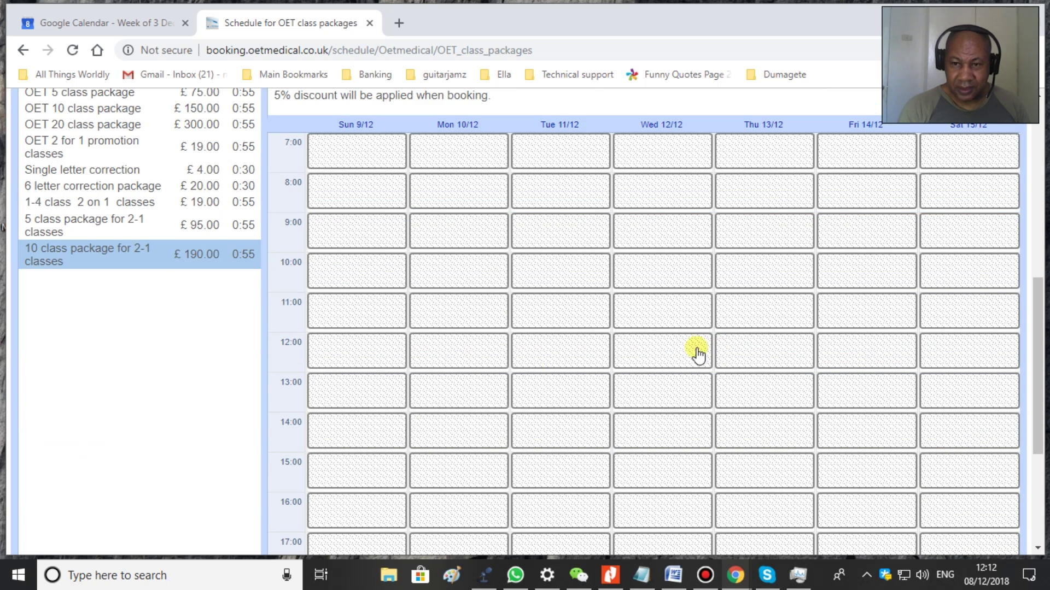
scroll(615, 172, "down", 3)
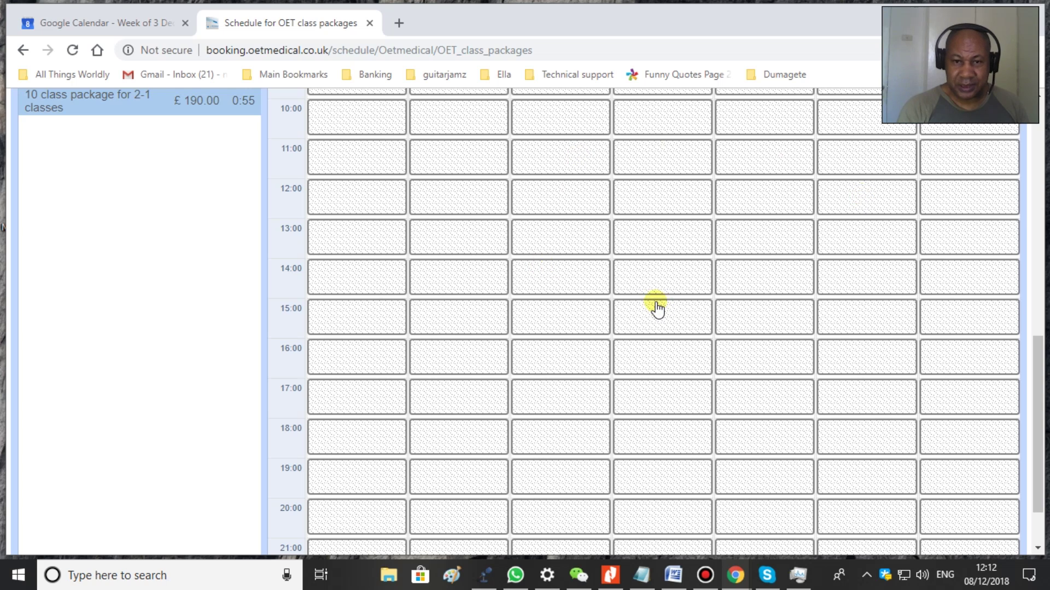
scroll(656, 307, "up", 4)
scroll(645, 307, "up", 7)
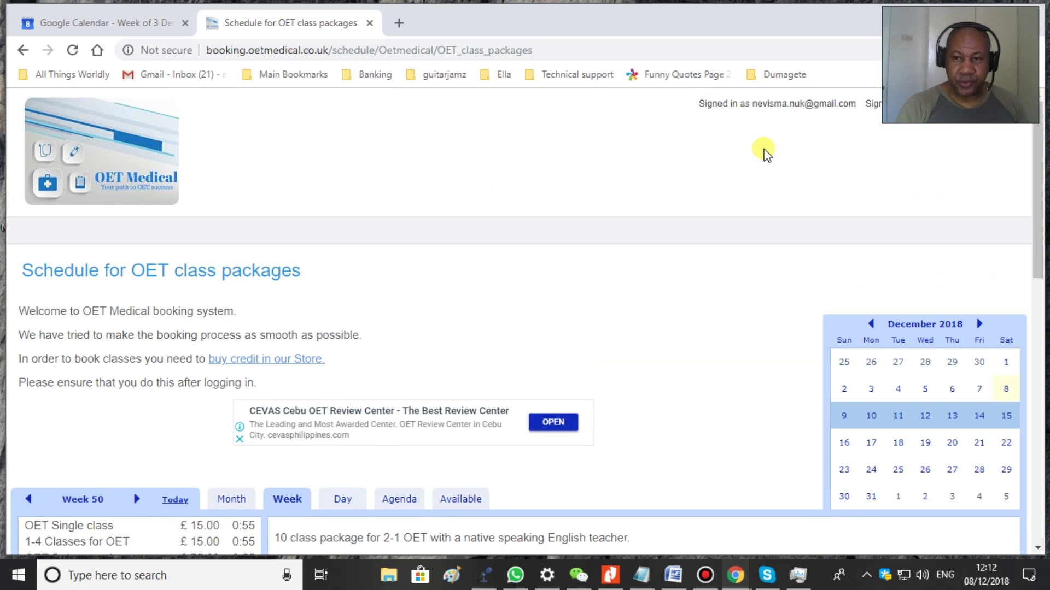
scroll(750, 180, "down", 1)
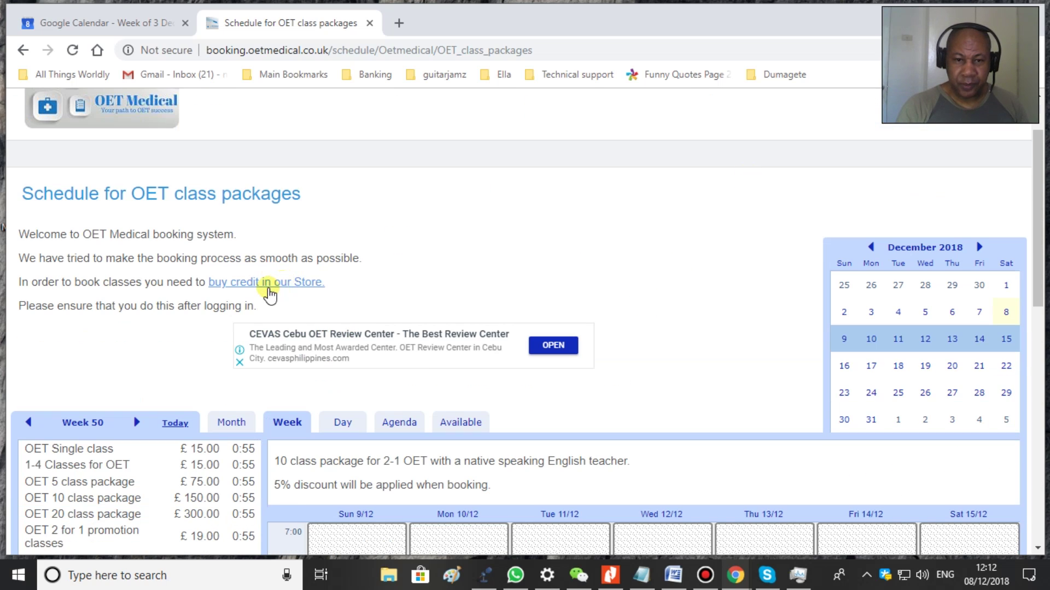
left_click(268, 285)
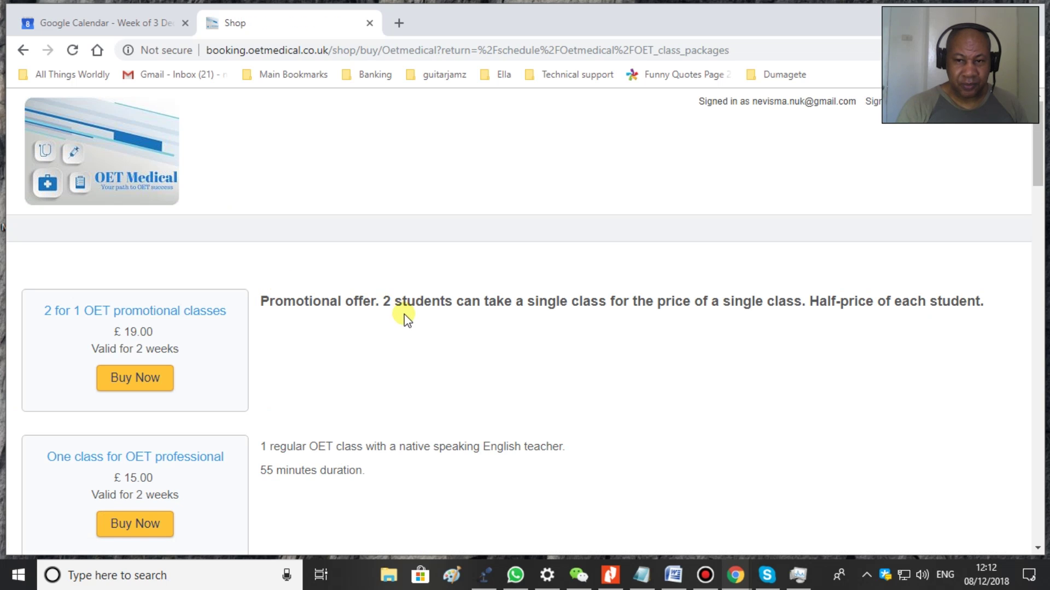
- Browse the Shop's OET, IELTS, FCE and CAE packages, then buy the OET 5 class package for £72.75
scroll(350, 326, "down", 1)
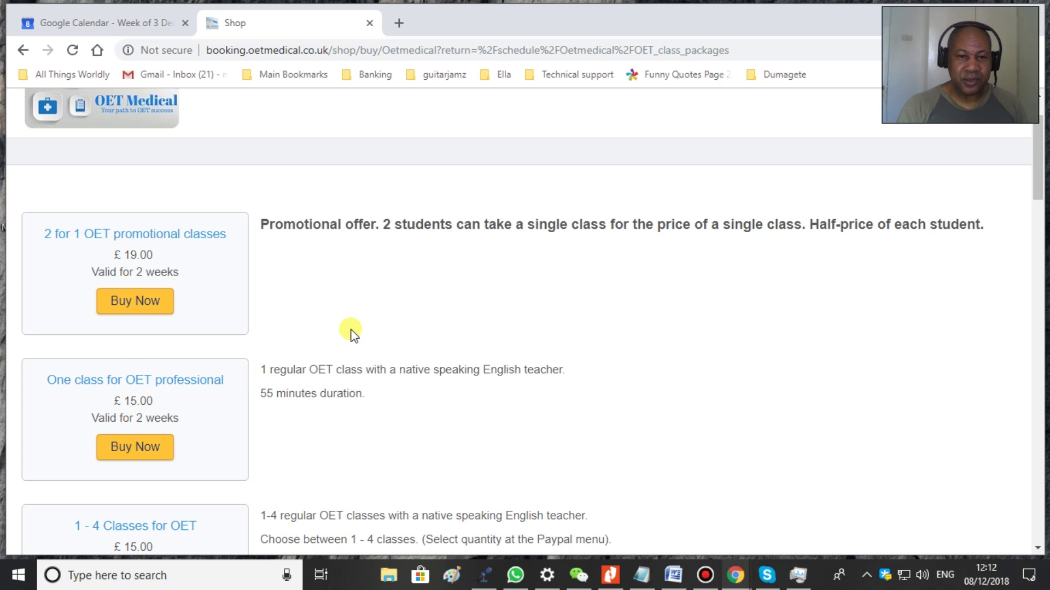
scroll(350, 332, "down", 3)
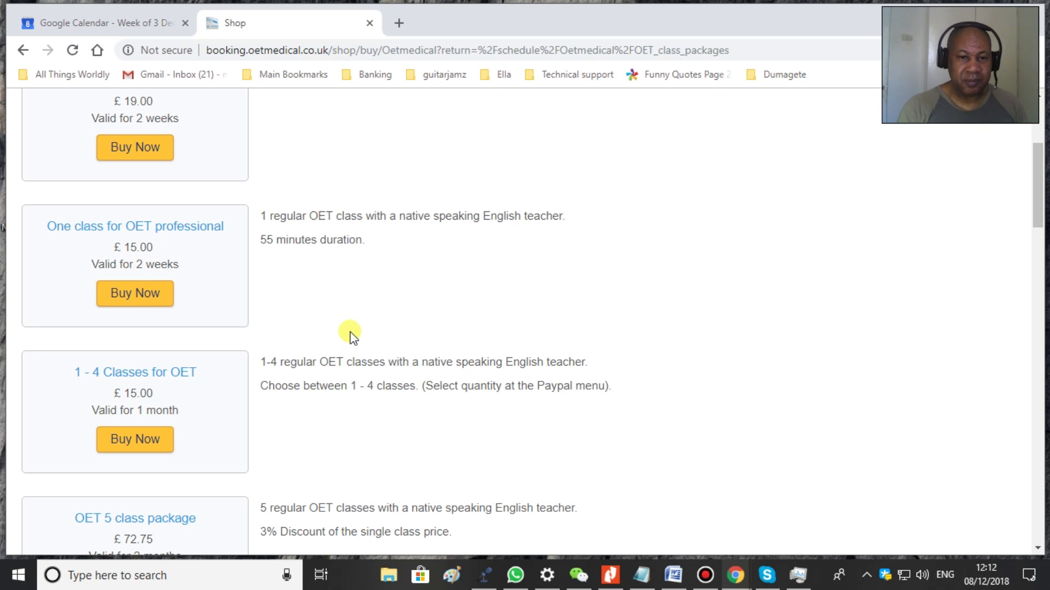
scroll(350, 332, "down", 1)
scroll(350, 332, "up", 1)
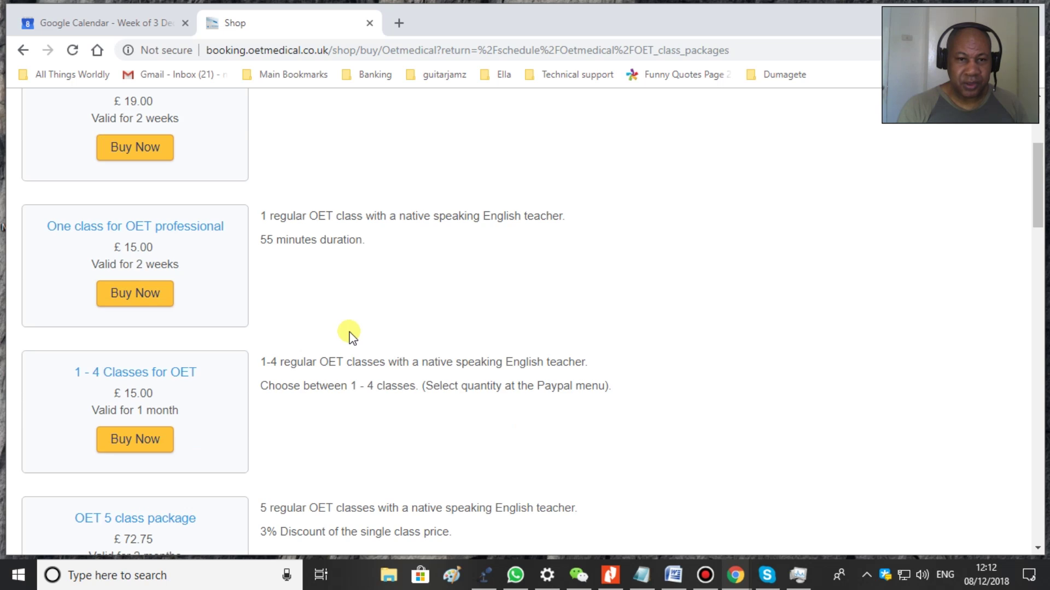
scroll(349, 332, "down", 3)
scroll(350, 331, "down", 8)
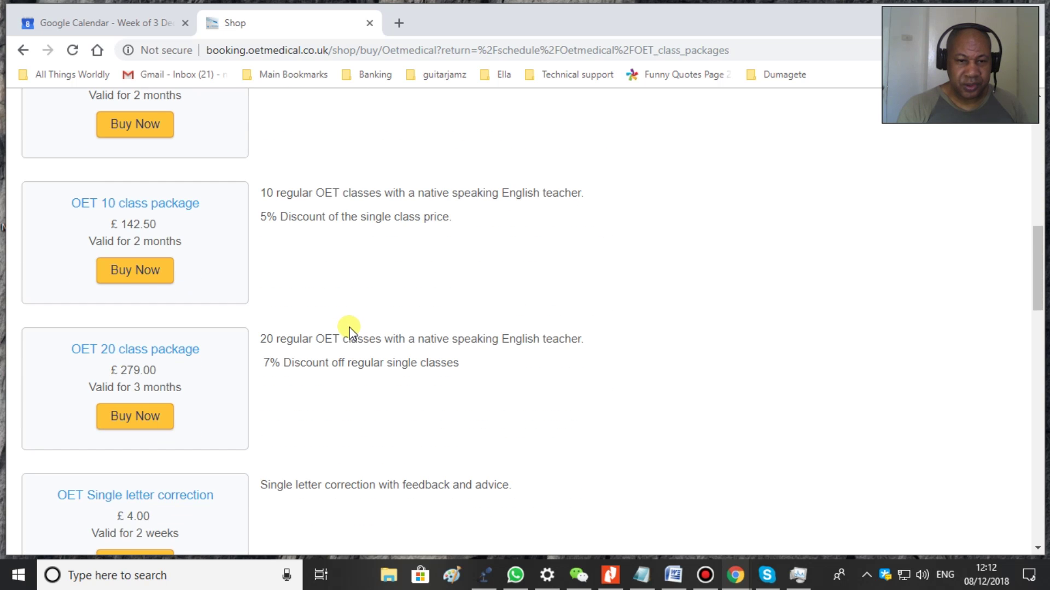
scroll(350, 328, "up", 1)
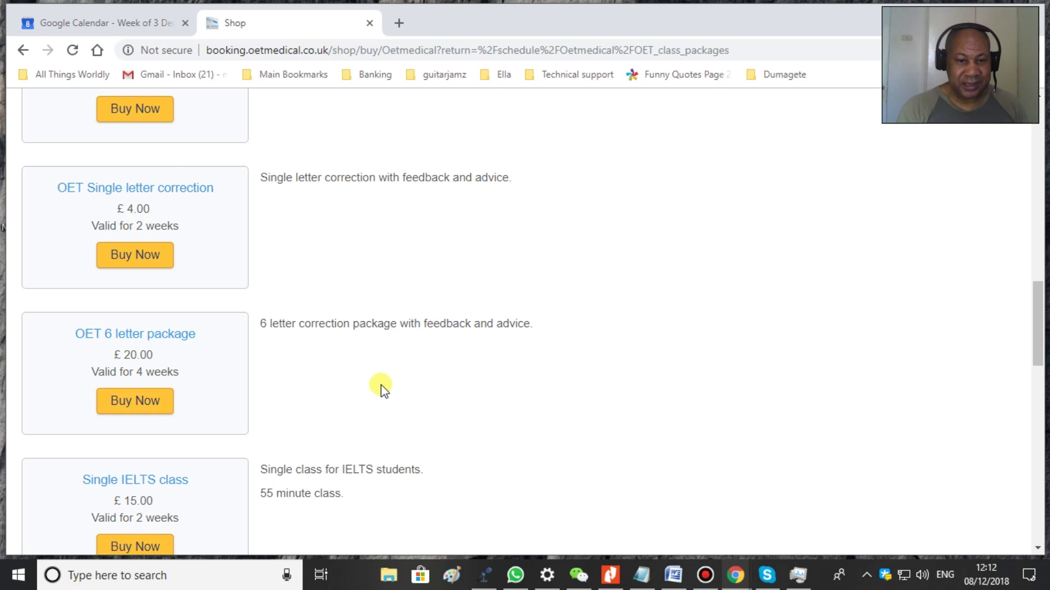
scroll(381, 388, "down", 2)
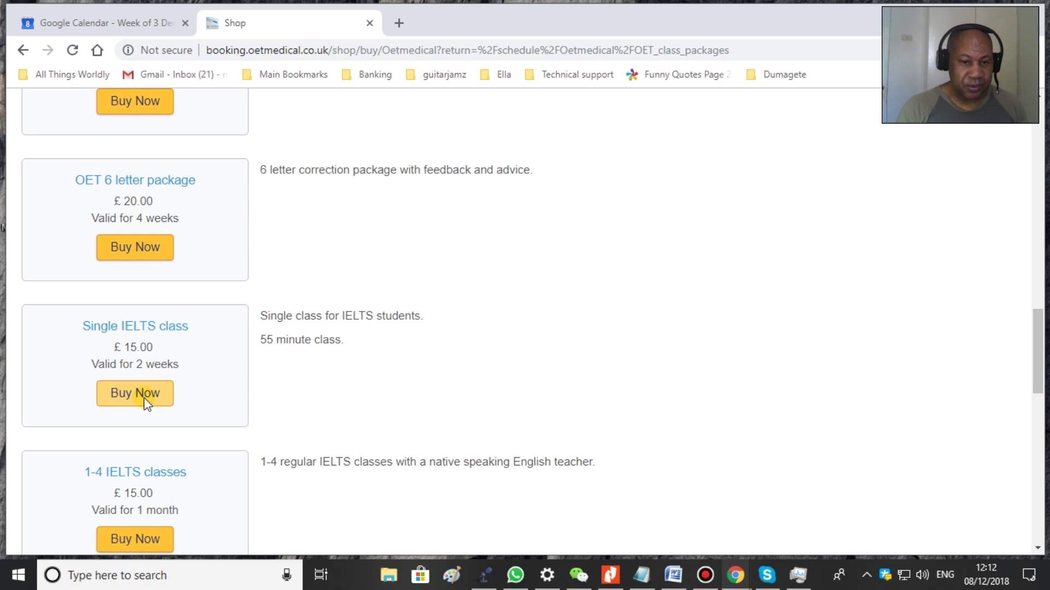
scroll(144, 399, "down", 2)
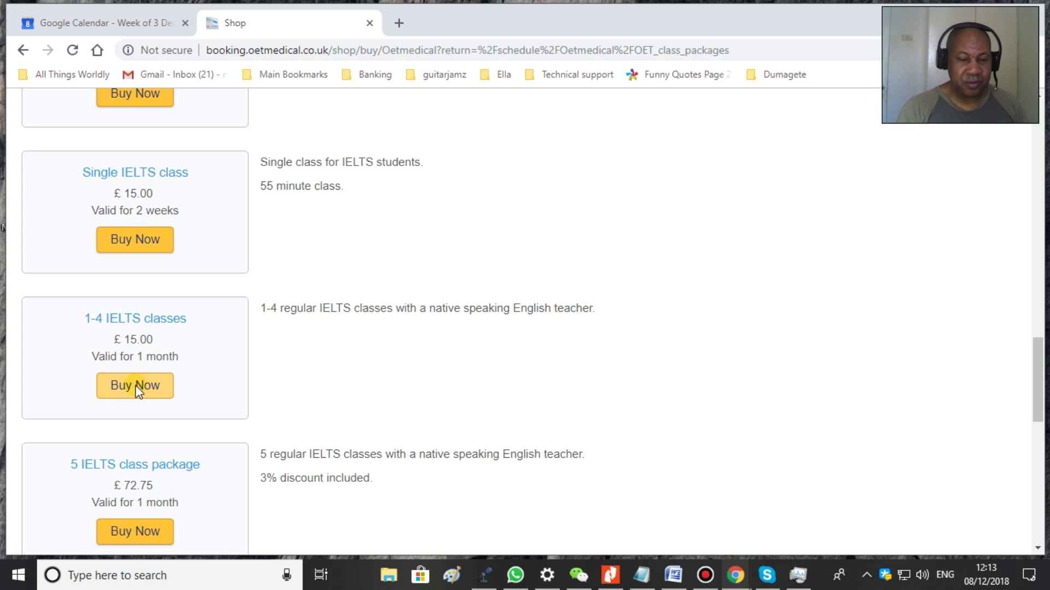
scroll(136, 385, "down", 3)
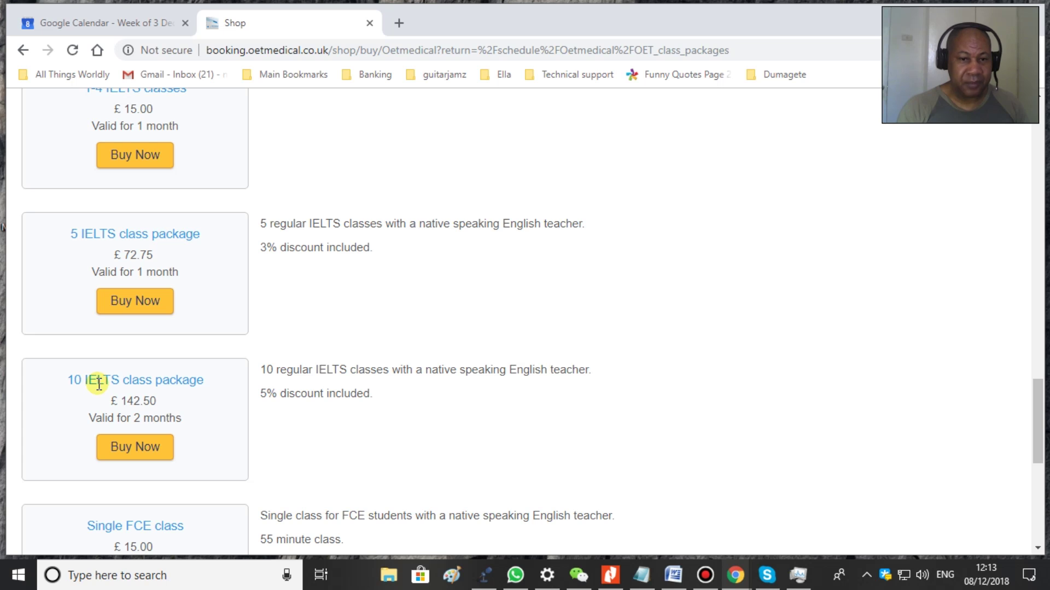
scroll(163, 383, "down", 3)
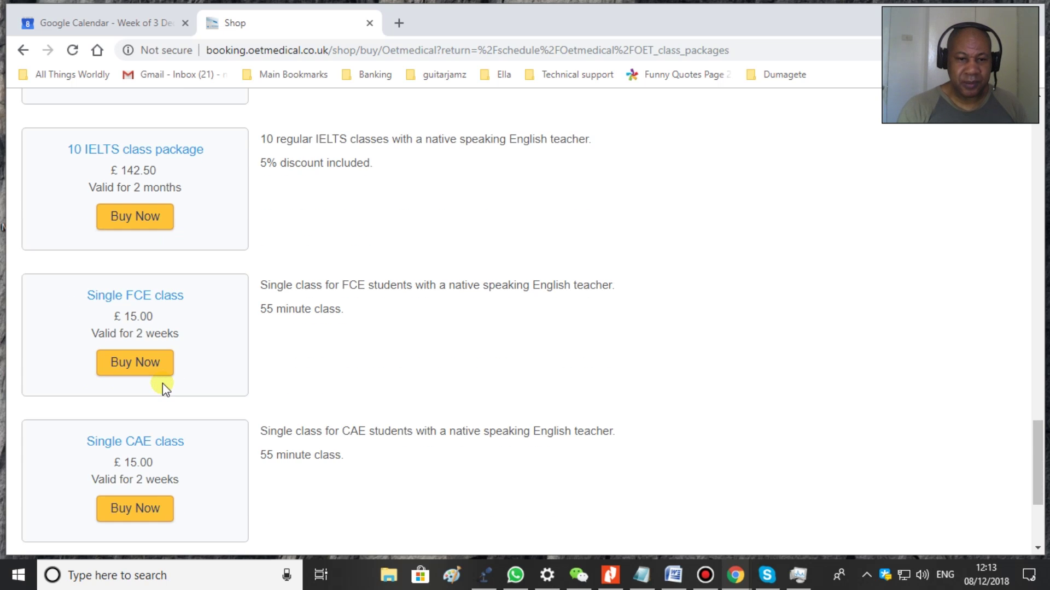
scroll(162, 383, "down", 3)
scroll(162, 383, "up", 13)
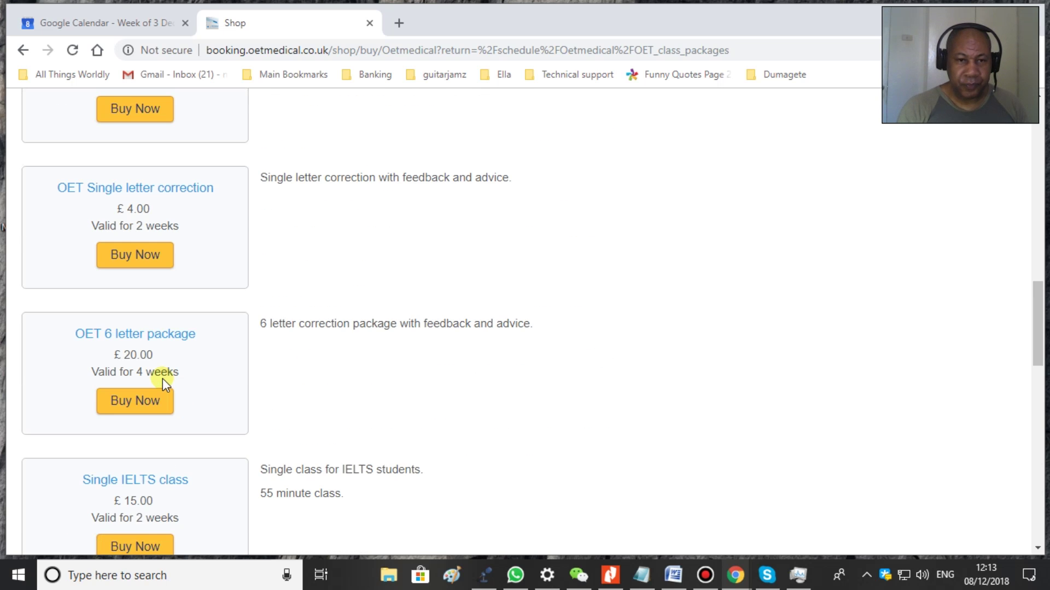
scroll(164, 382, "up", 5)
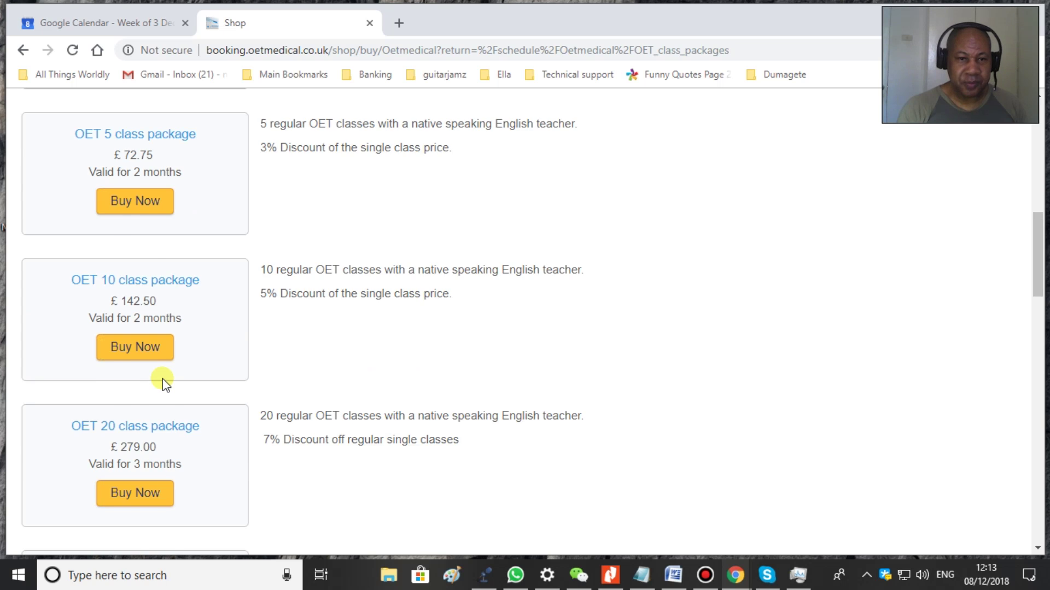
scroll(163, 380, "up", 1)
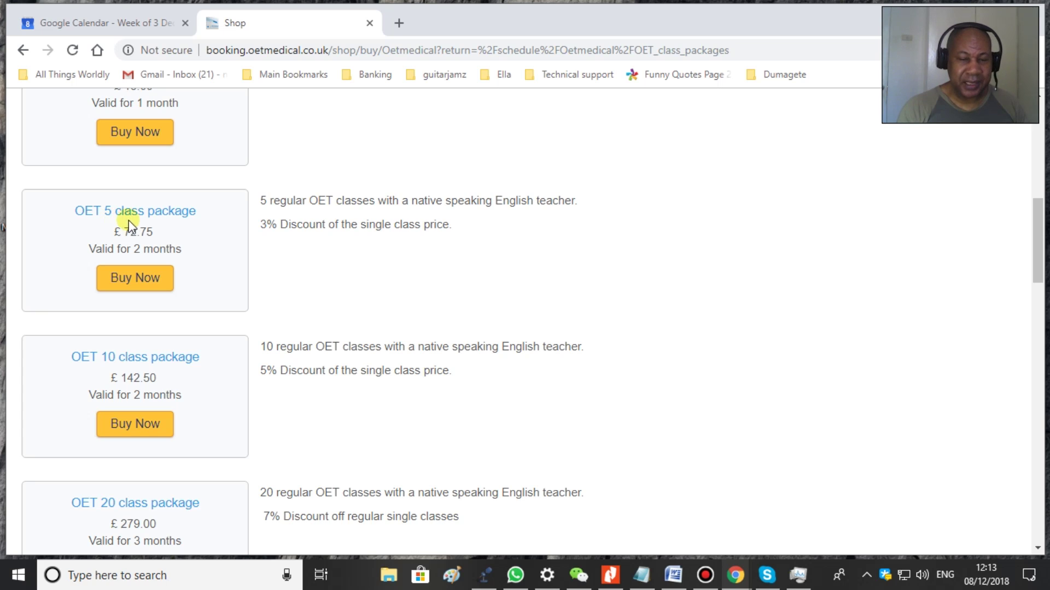
left_click(132, 272)
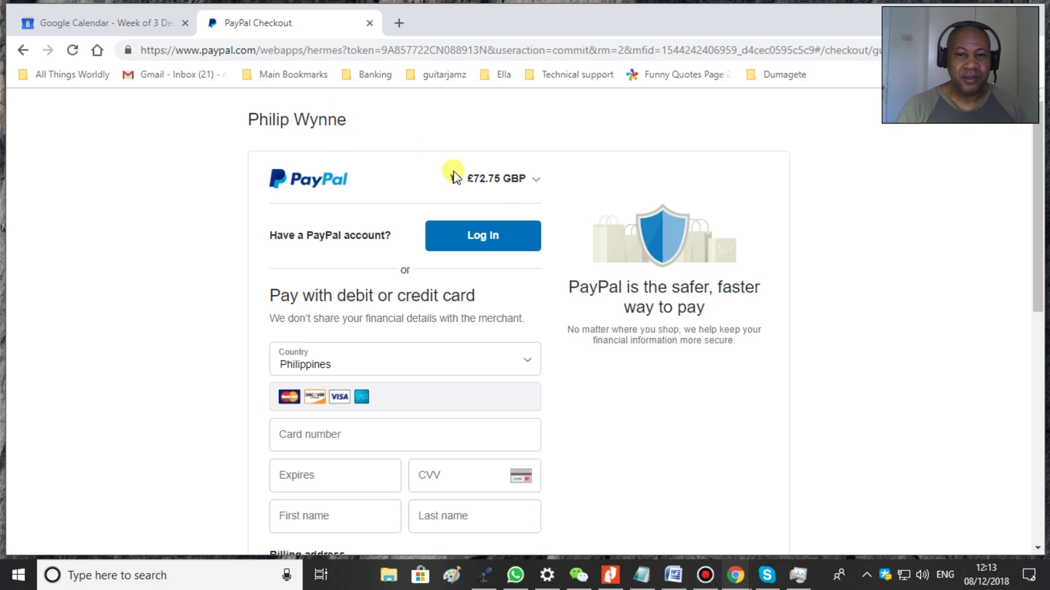
- Show and hide the PayPal order summary, then pick the card billing country
left_click(526, 182)
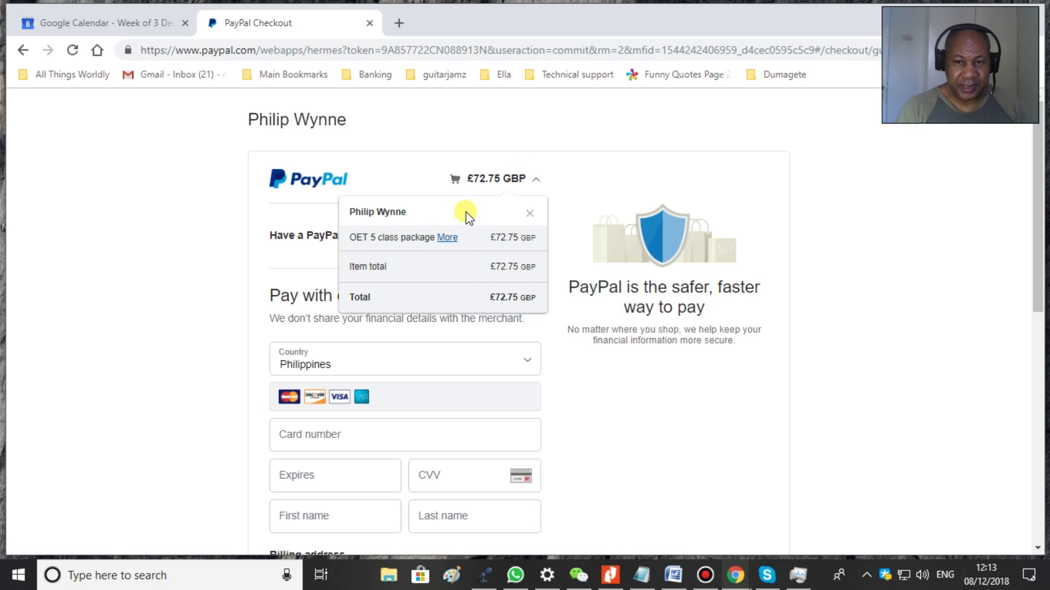
left_click(535, 180)
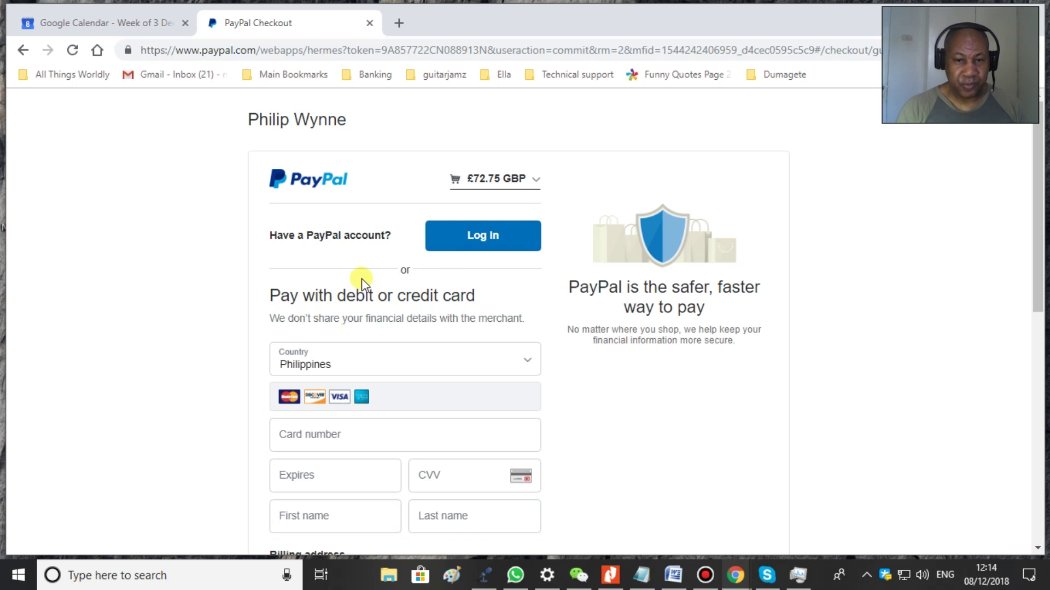
left_click(290, 356)
left_click(575, 366)
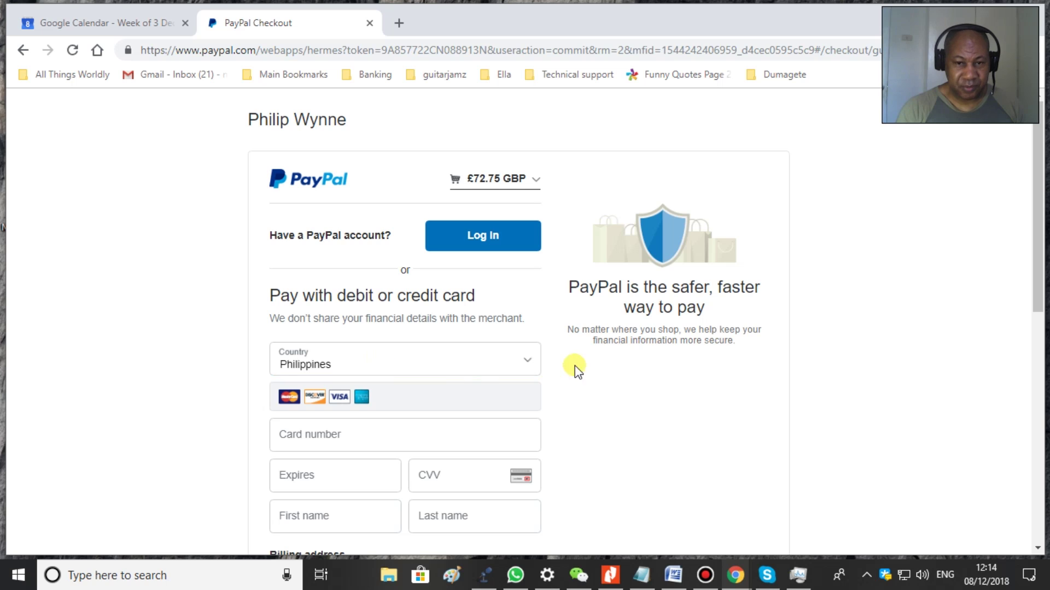
- Submit the card payment form, then leave PayPal and return to the OET Medical Shop page
scroll(577, 367, "down", 7)
scroll(580, 373, "down", 3)
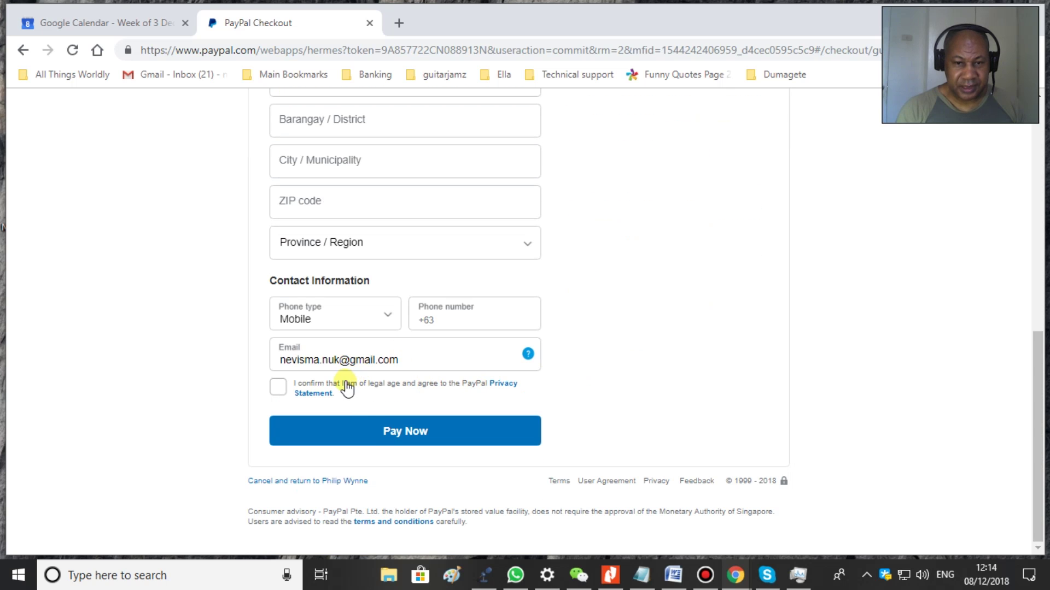
left_click(337, 436)
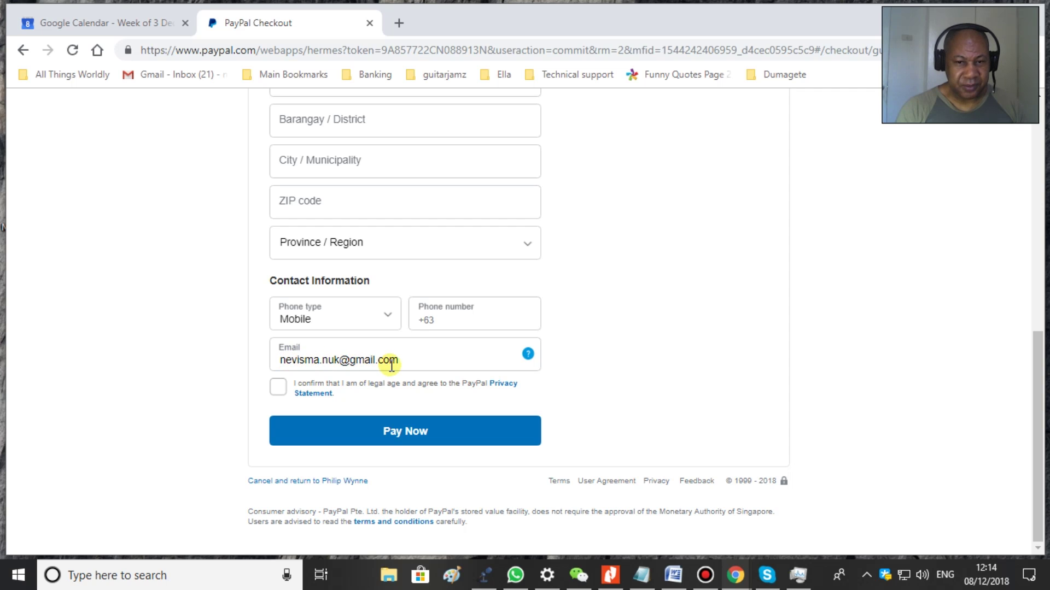
left_click(410, 433)
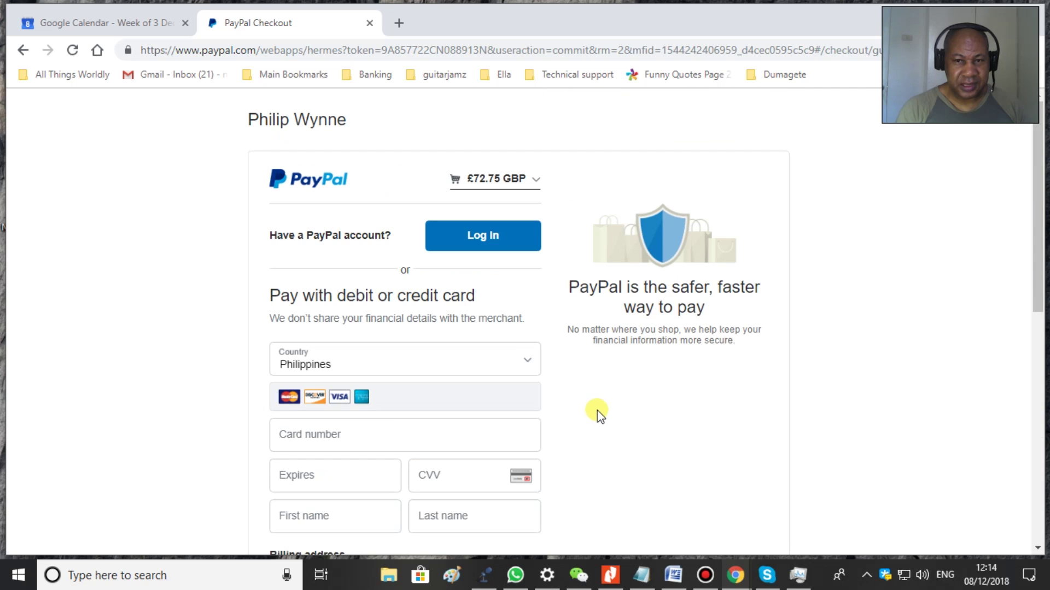
left_click(24, 50)
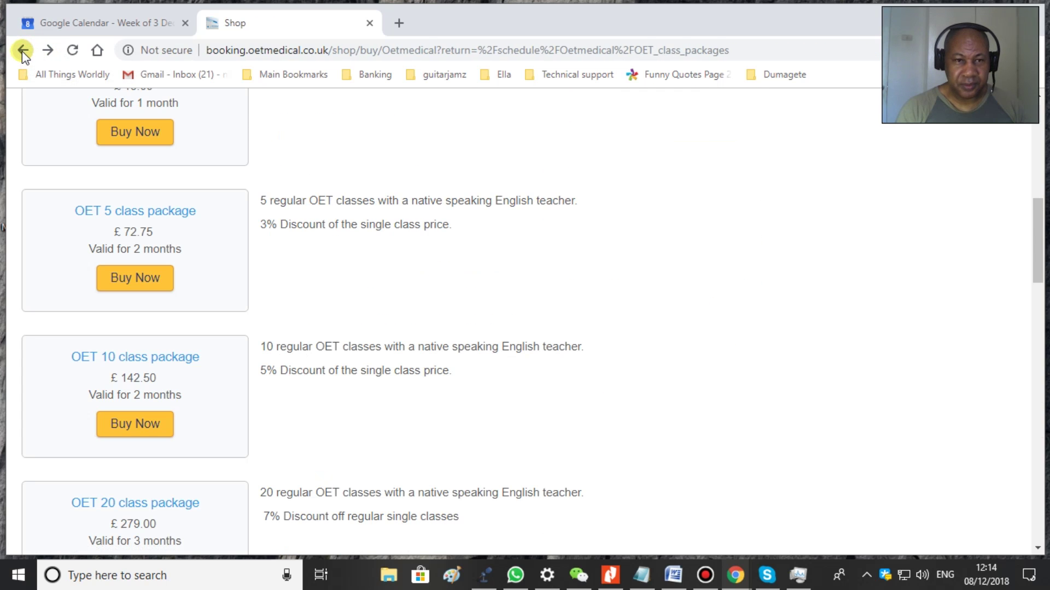
- Return to the OET class packages schedule and browse its package list, priced £4.00 to £300.00
left_click(23, 51)
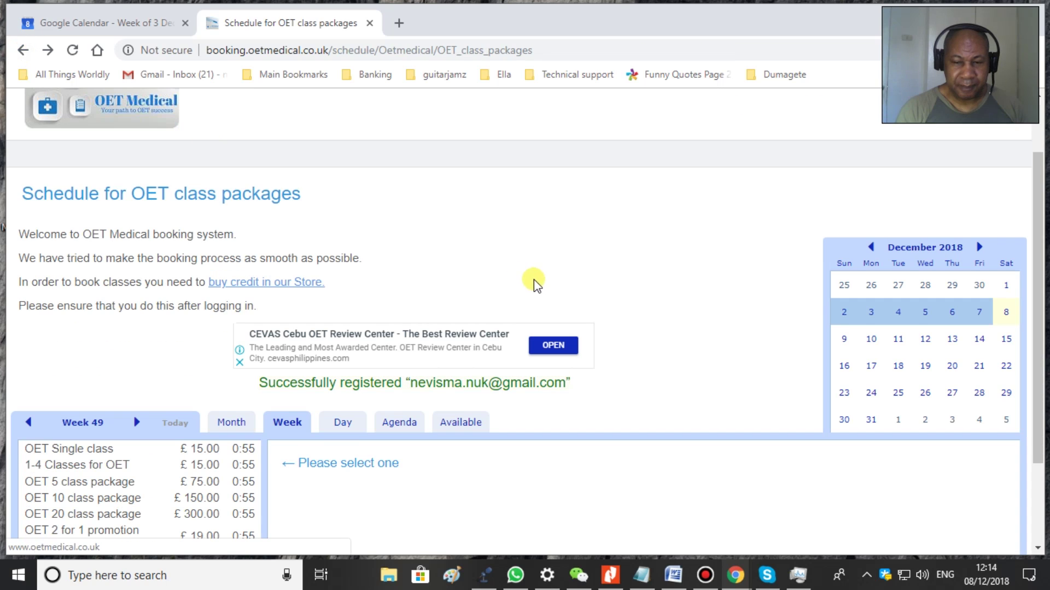
scroll(565, 309, "down", 2)
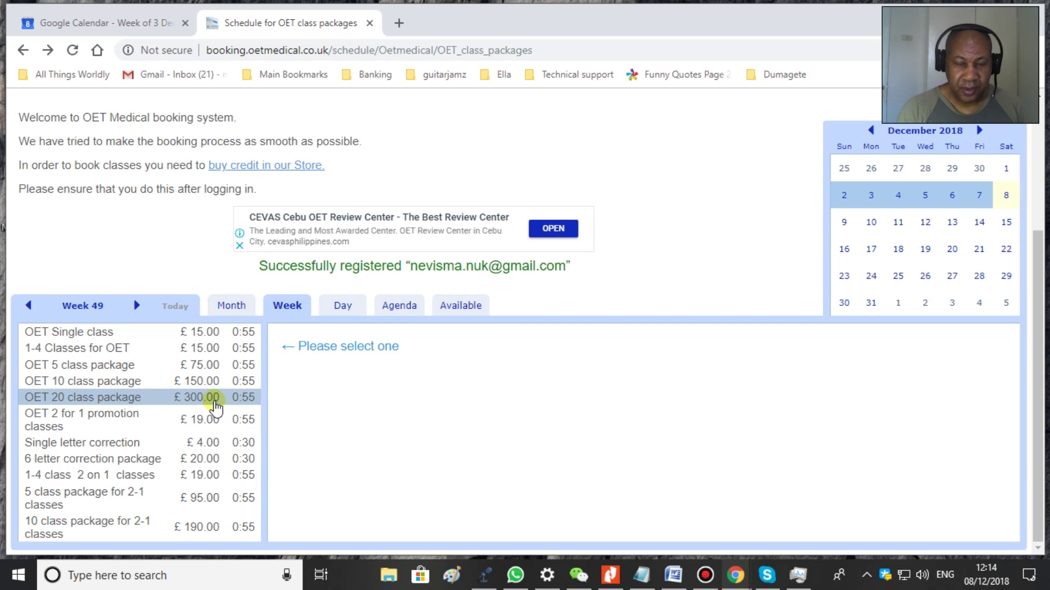
scroll(678, 288, "up", 4)
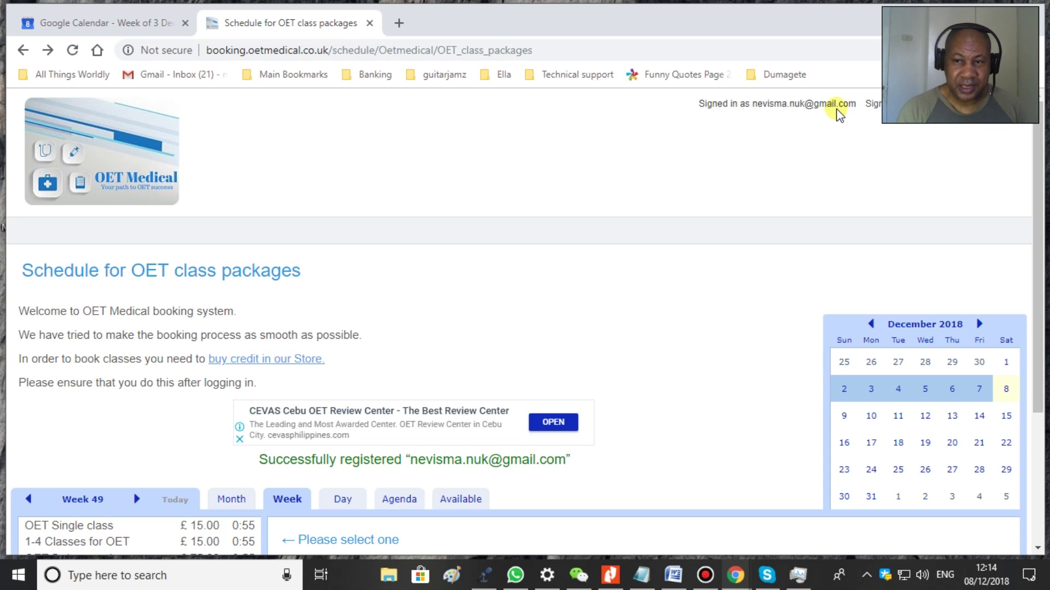
scroll(361, 329, "down", 3)
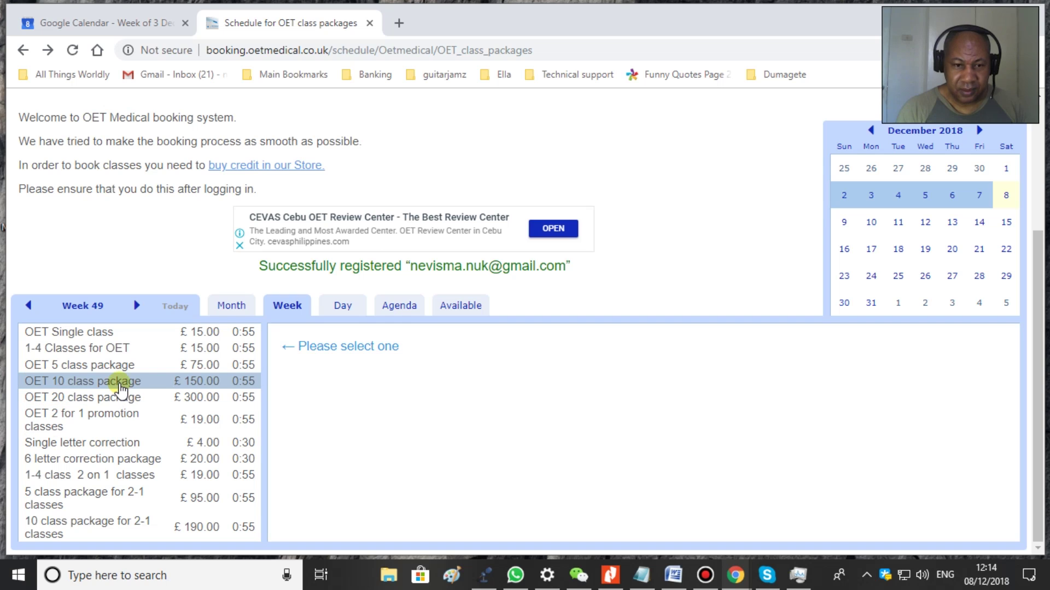
- Show the £75.00 OET 5 class package's week schedule
left_click(119, 367)
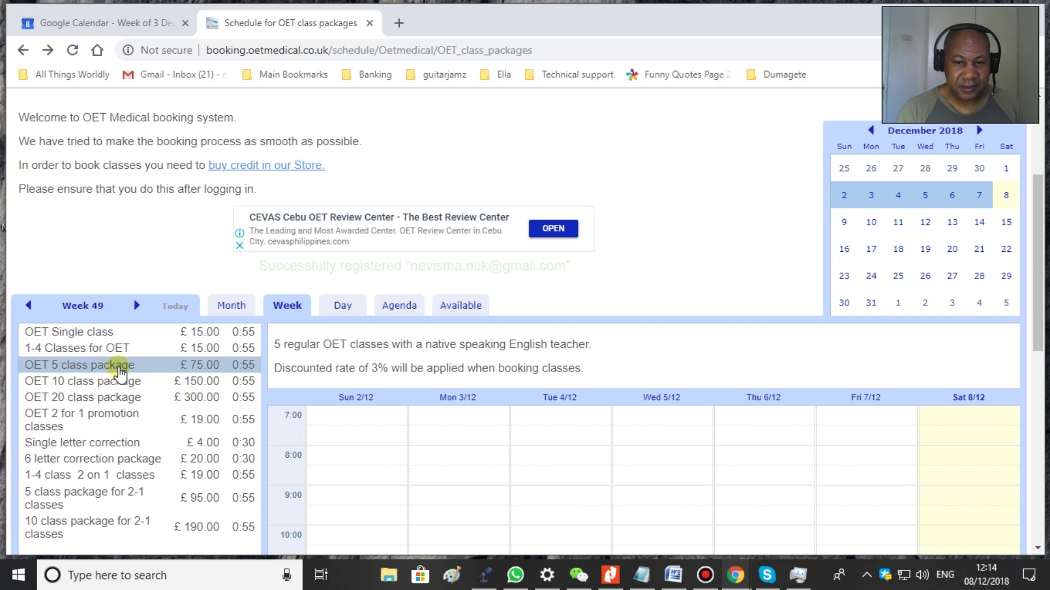
scroll(954, 280, "down", 4)
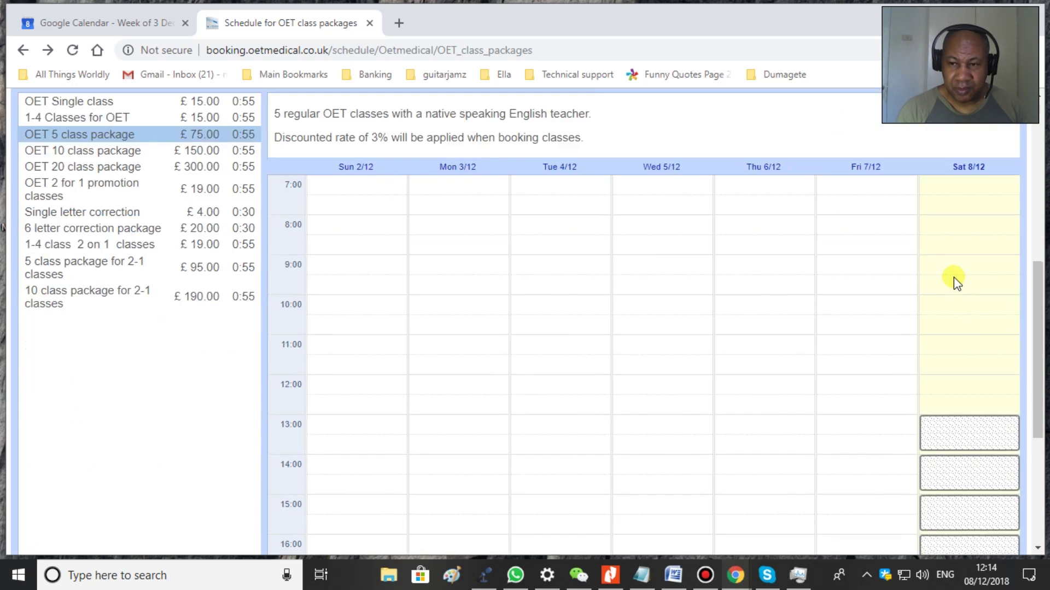
scroll(954, 277, "down", 5)
- Try booking the Saturday 18:00 slot with a teacher, then cancel the form after it fails for lack of credit
left_click(946, 359)
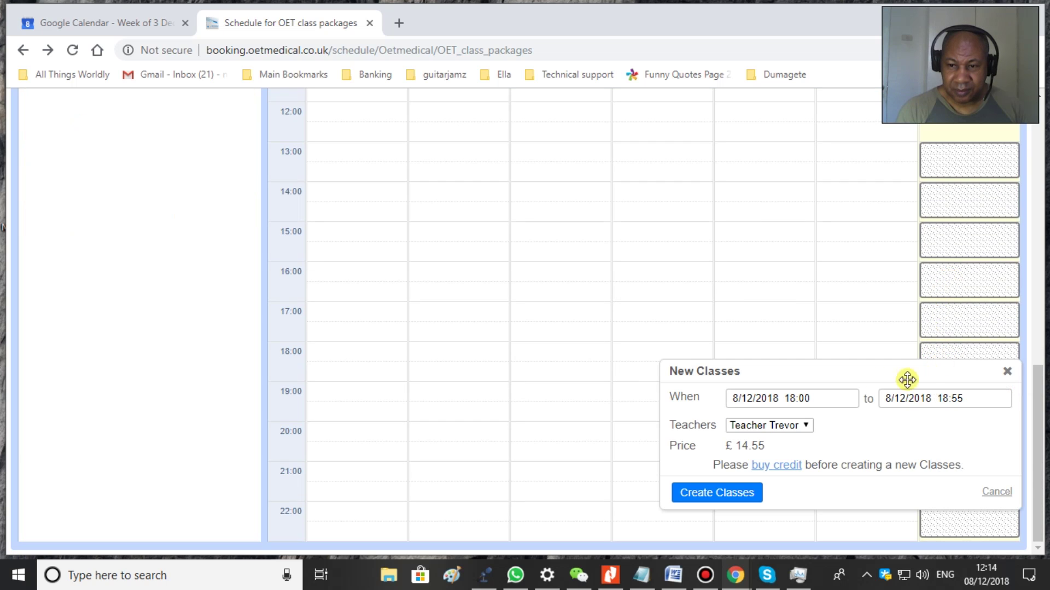
left_click(797, 427)
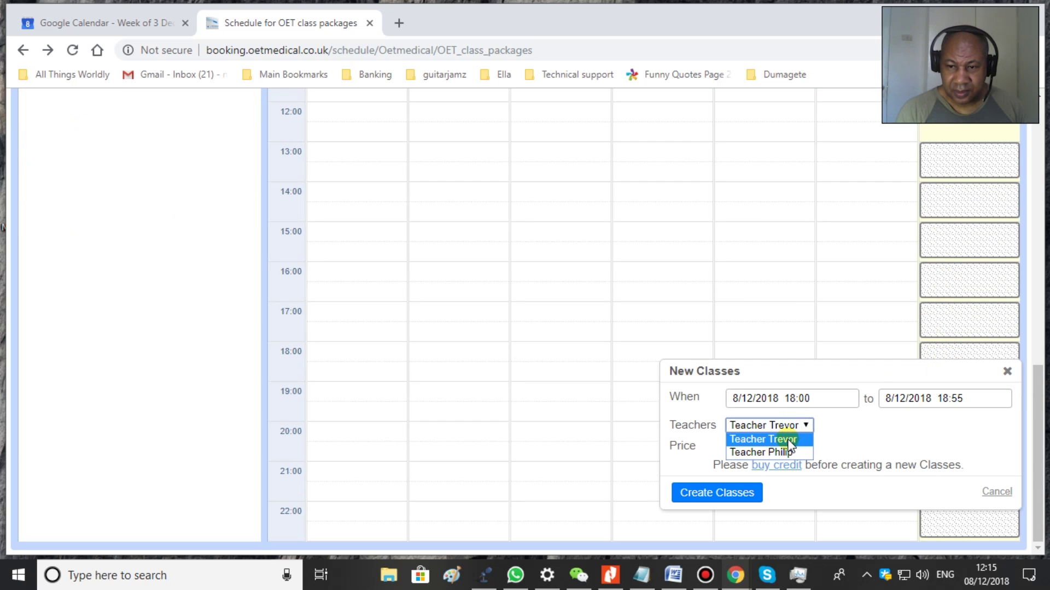
left_click(789, 440)
left_click(776, 425)
left_click(773, 439)
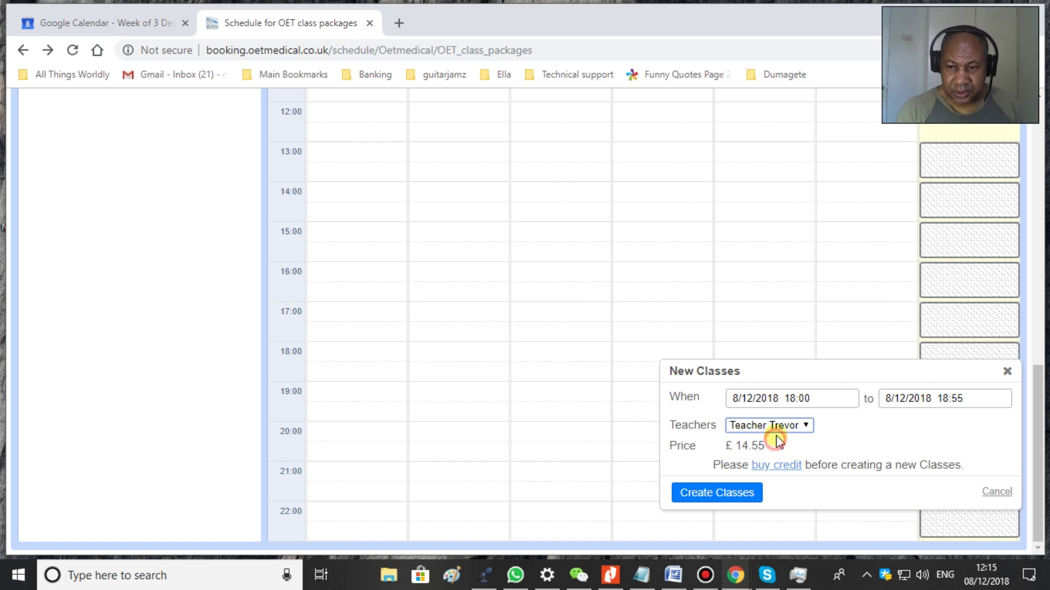
left_click(718, 495)
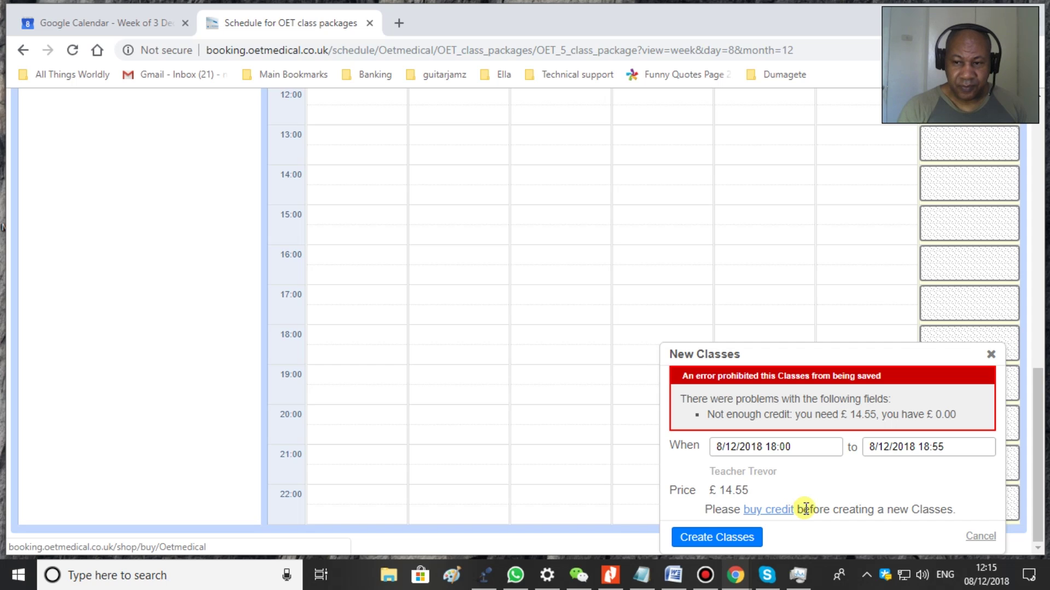
left_click(980, 536)
scroll(865, 421, "up", 7)
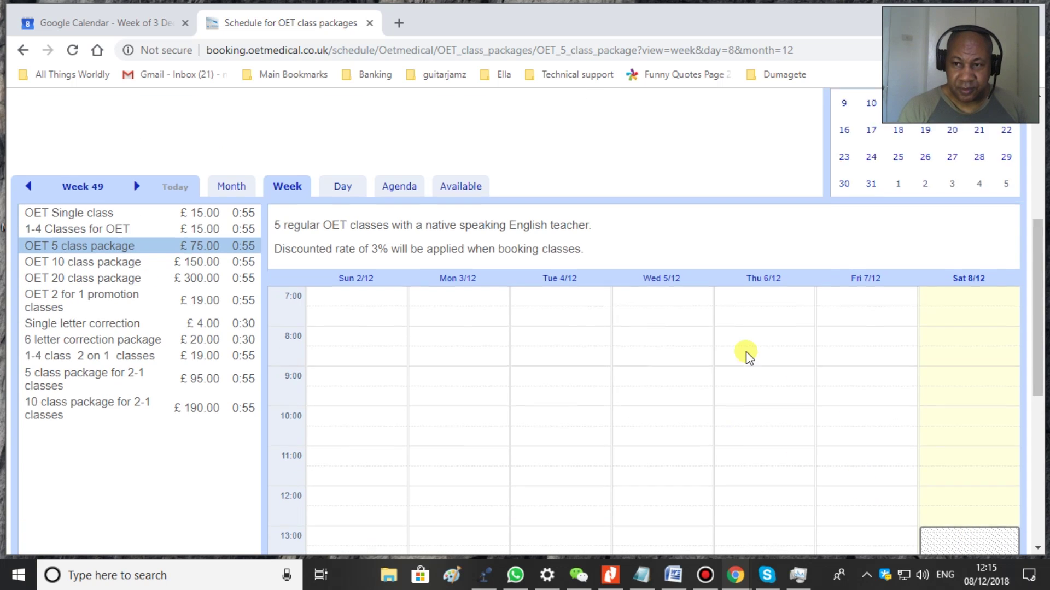
- Jump to the week of 9 December and open, then close, a Sunday 8:00 booking form
scroll(748, 356, "up", 2)
left_click(845, 180)
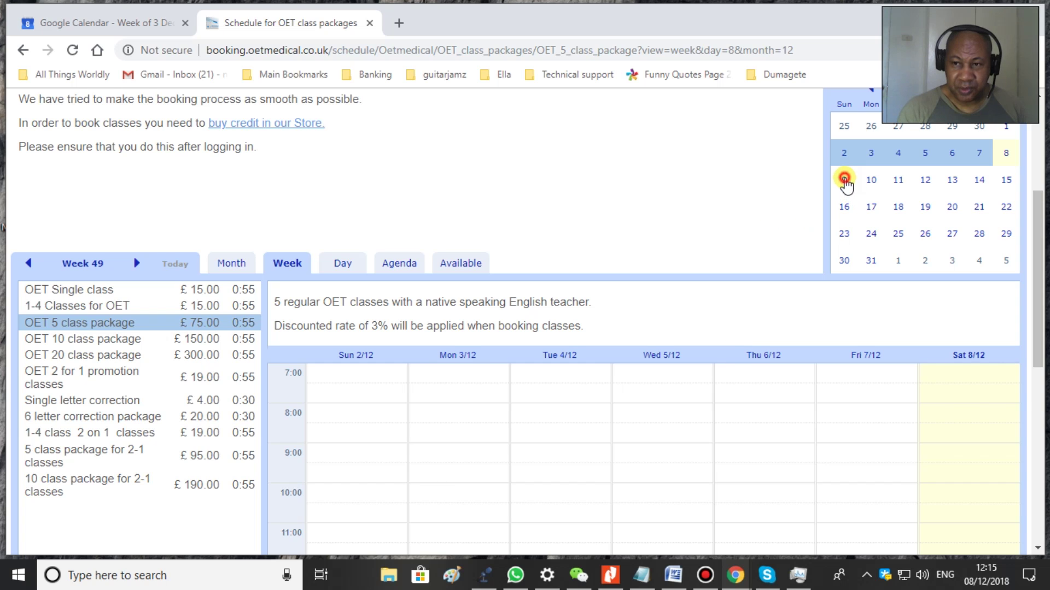
left_click(348, 418)
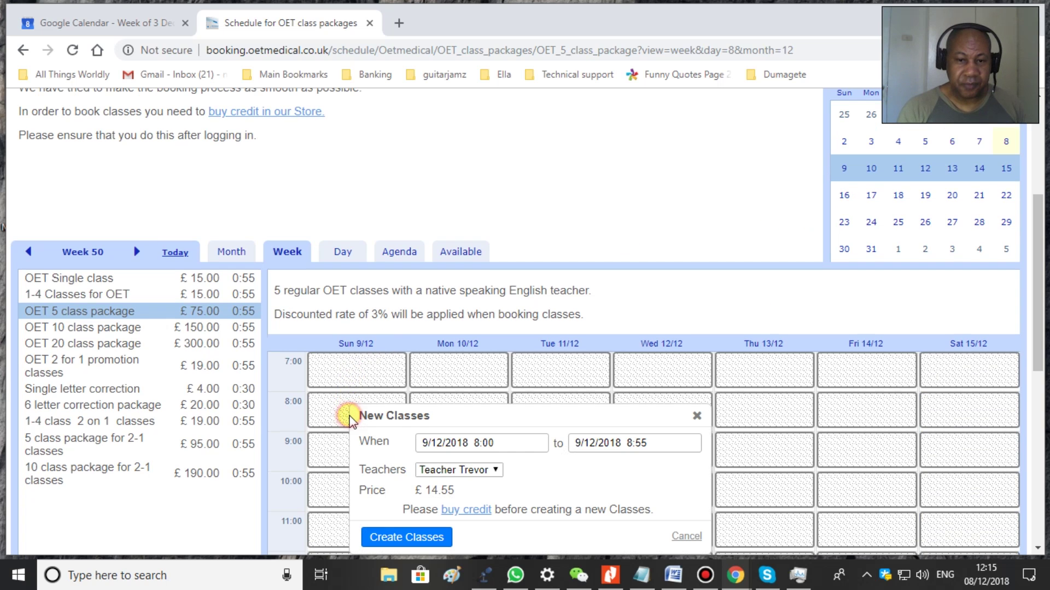
left_click(697, 418)
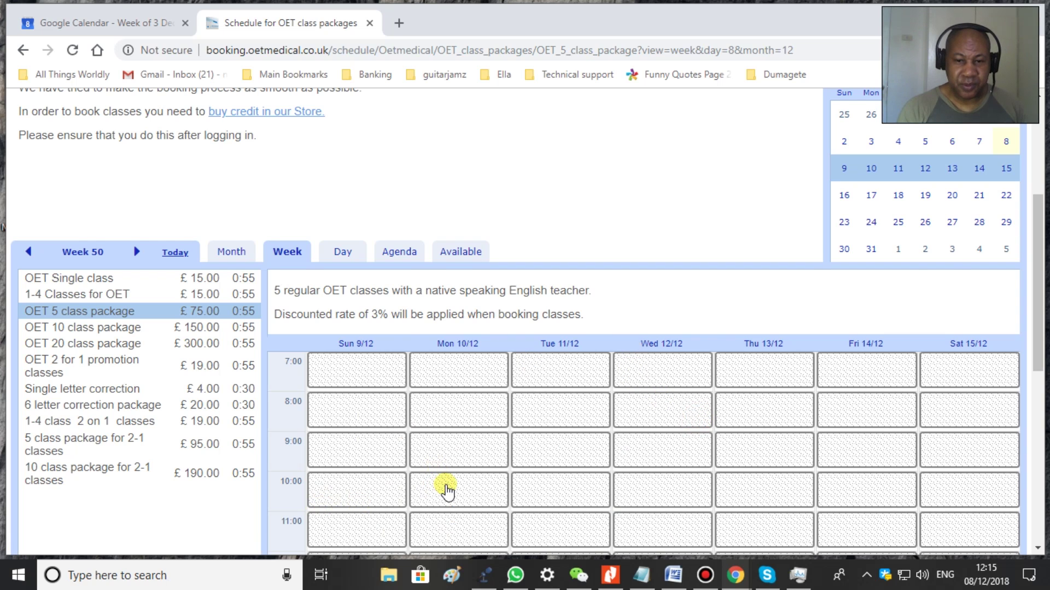
- Open and dismiss a Monday 10:00 booking form without creating classes, then sign out
left_click(447, 491)
scroll(527, 462, "down", 1)
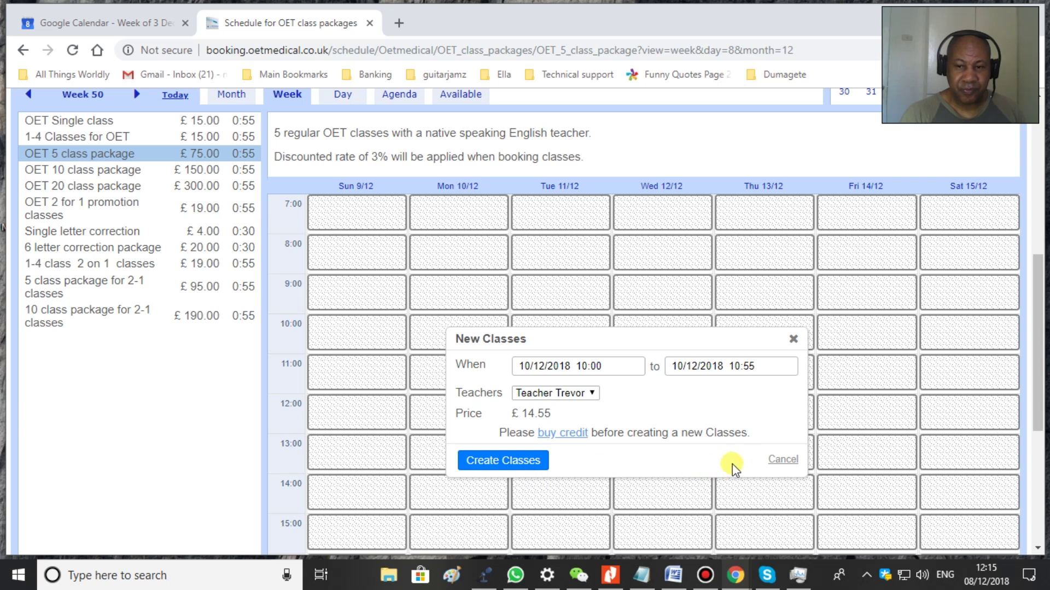
left_click(777, 462)
scroll(710, 434, "up", 7)
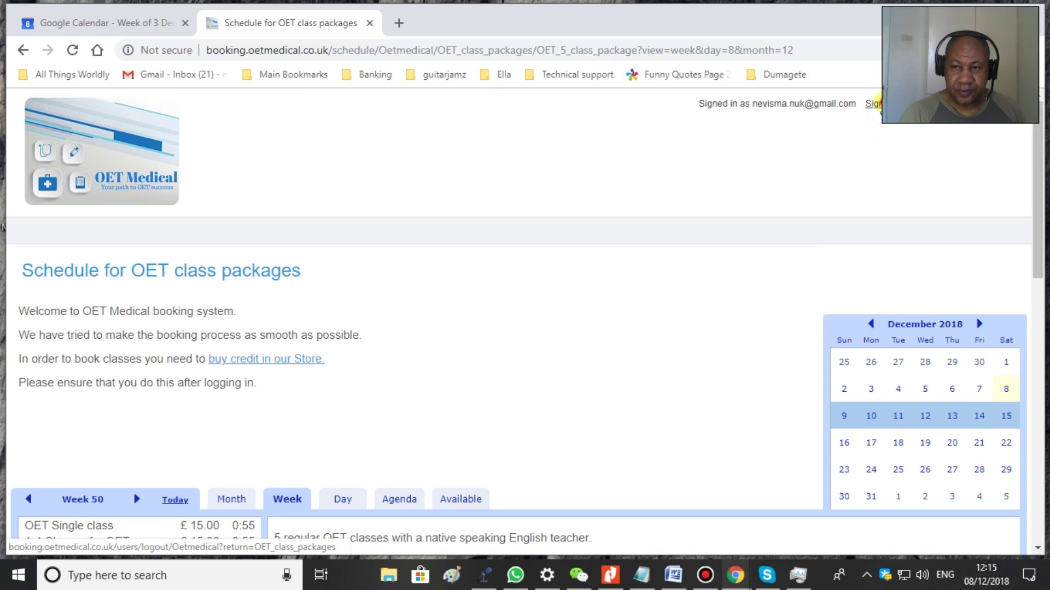
left_click(870, 104)
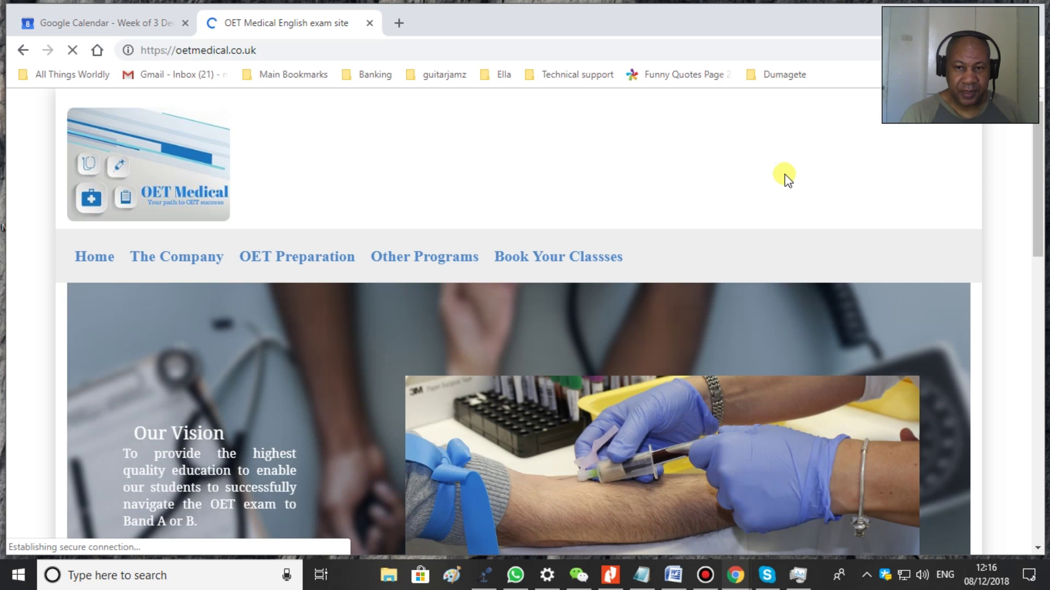
- From the OET Medical homepage, open the class booking site and switch its language to English UK
left_click(560, 260)
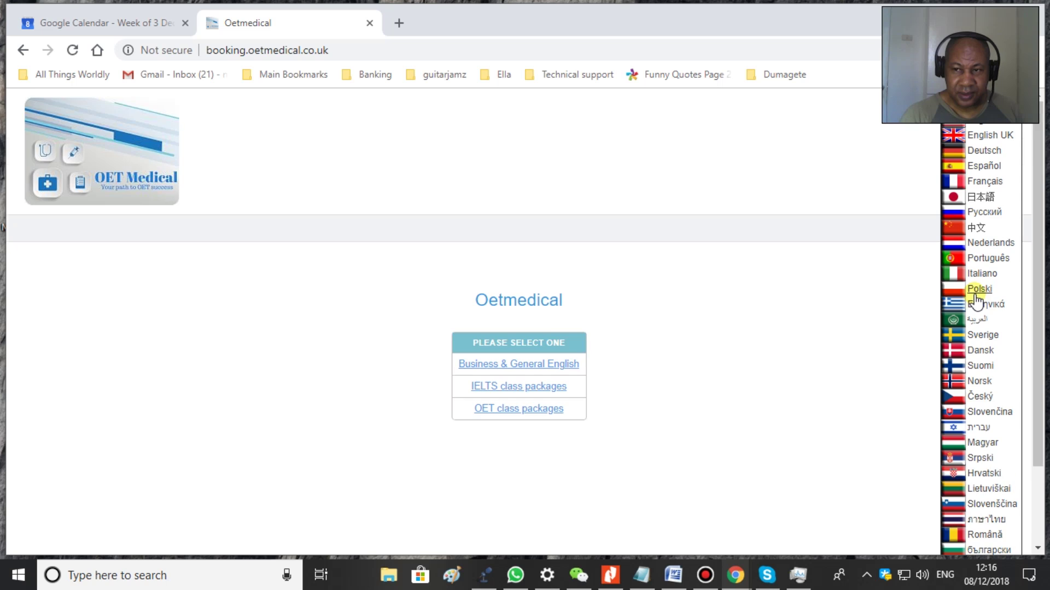
scroll(978, 298, "down", 2)
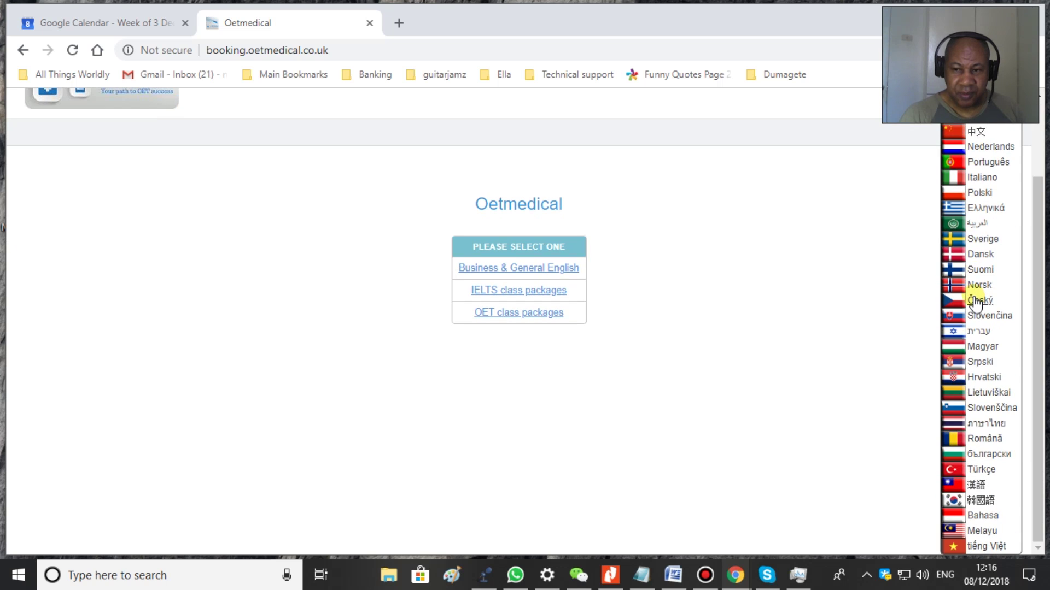
scroll(976, 301, "up", 2)
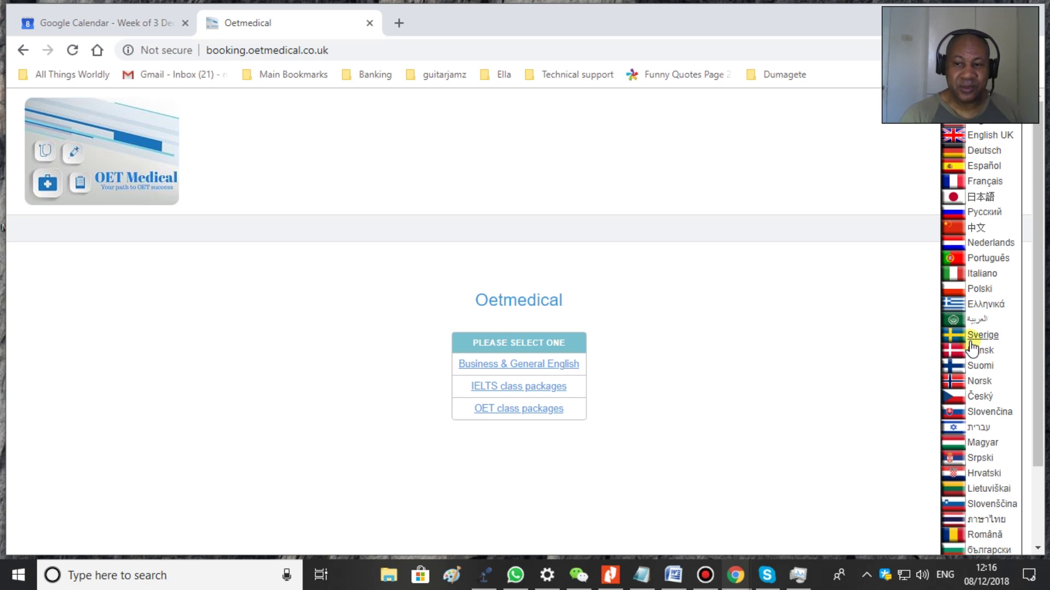
scroll(971, 348, "down", 2)
scroll(971, 347, "up", 2)
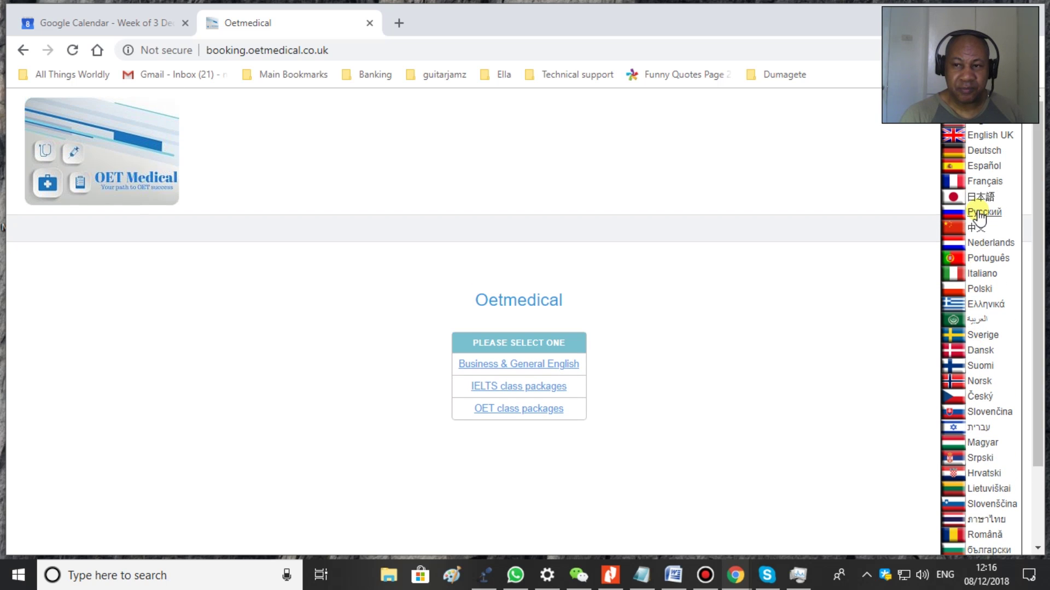
left_click(988, 137)
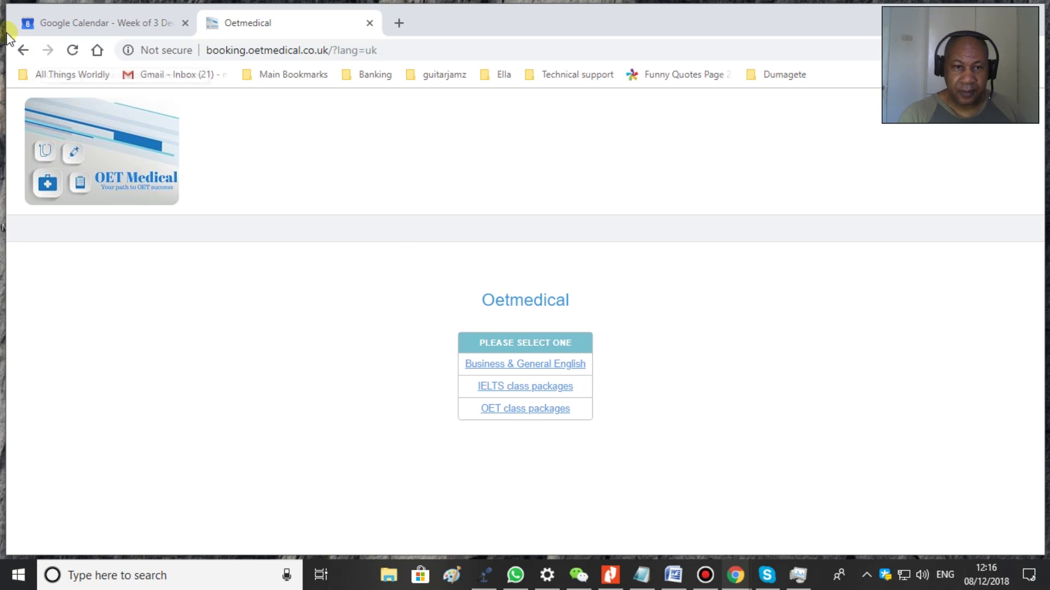
- Go back to the plain booking start page, then back to the OET Medical homepage
left_click(22, 49)
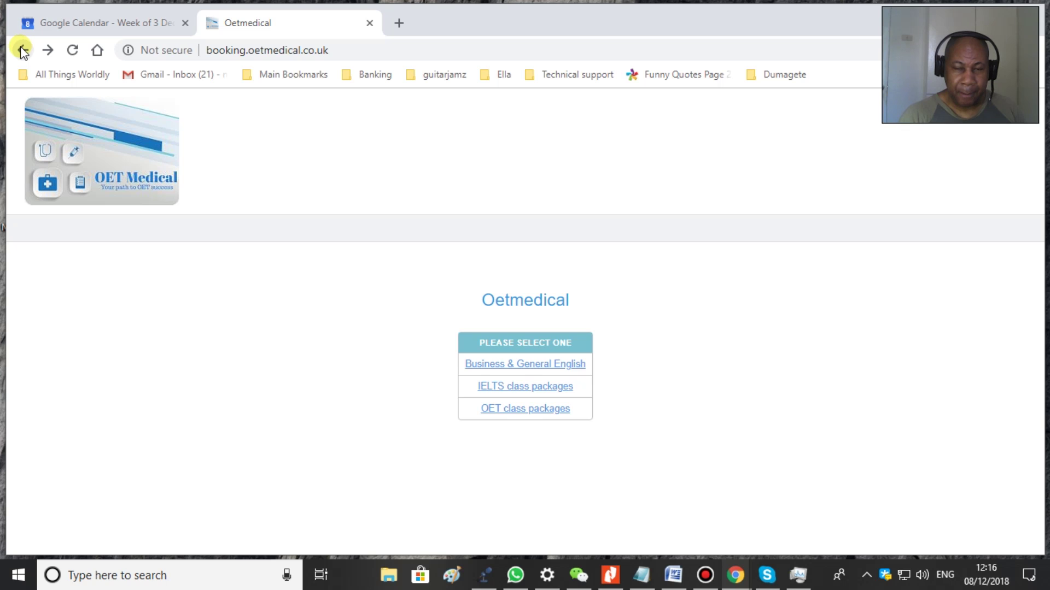
left_click(23, 49)
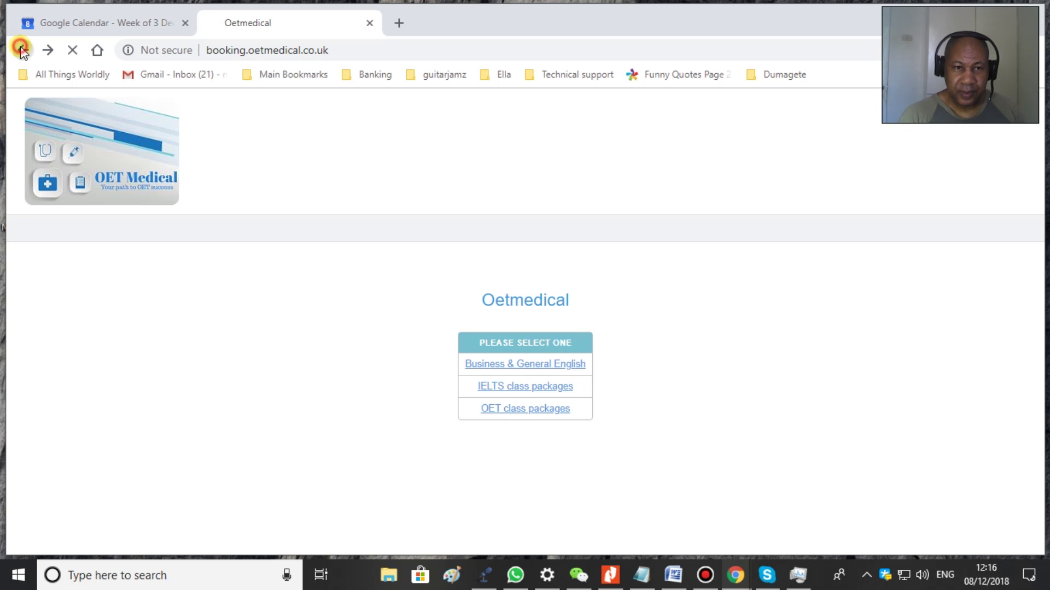